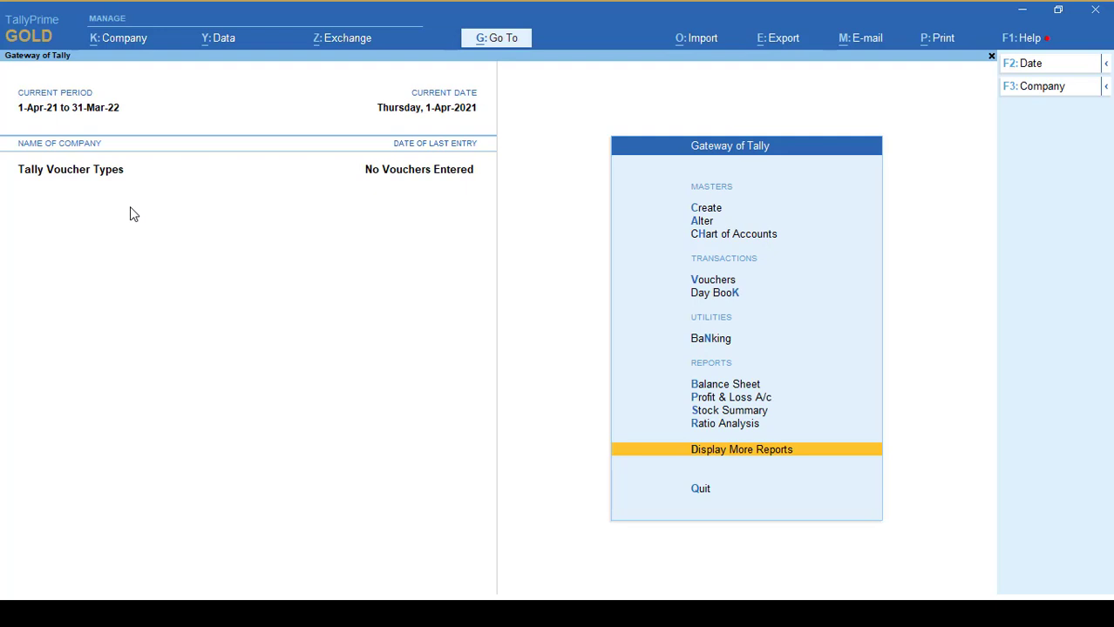
Open the Statistics report from the statements of accounts among the additional reports
{"action": "key", "text": "Up"}
{"action": "key", "text": "Down"}
{"action": "left_click", "coordinate": [783, 460]}
{"action": "key", "text": "Down"}
{"action": "key", "text": "Down"}
{"action": "key", "text": "Down"}
{"action": "key", "text": "Down"}
{"action": "key", "text": "Down"}
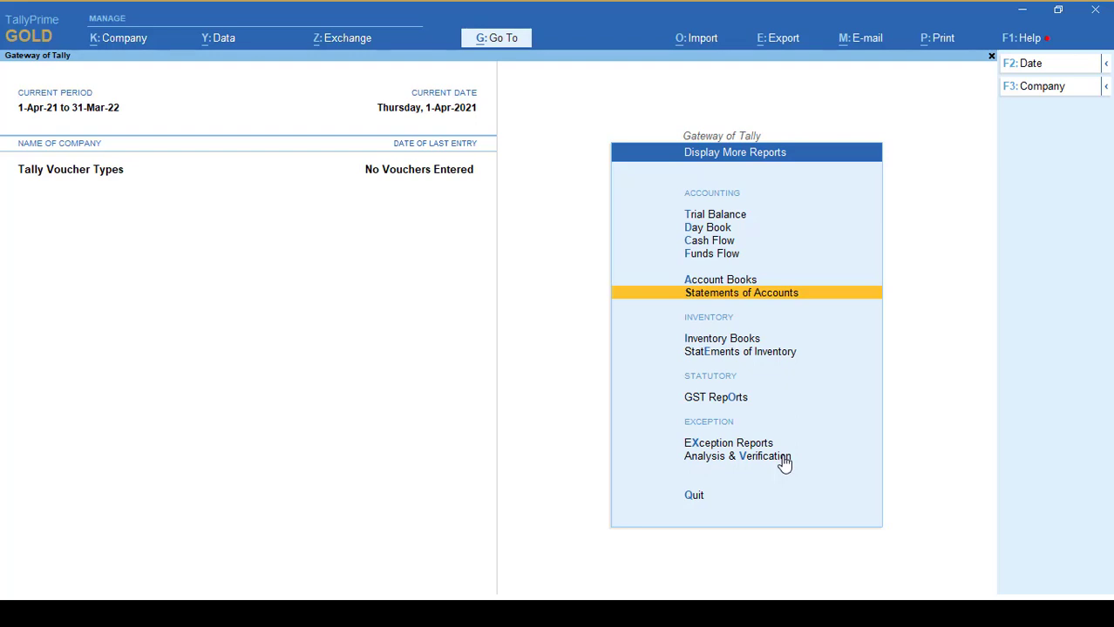
{"action": "key", "text": "Return"}
{"action": "key", "text": "Down"}
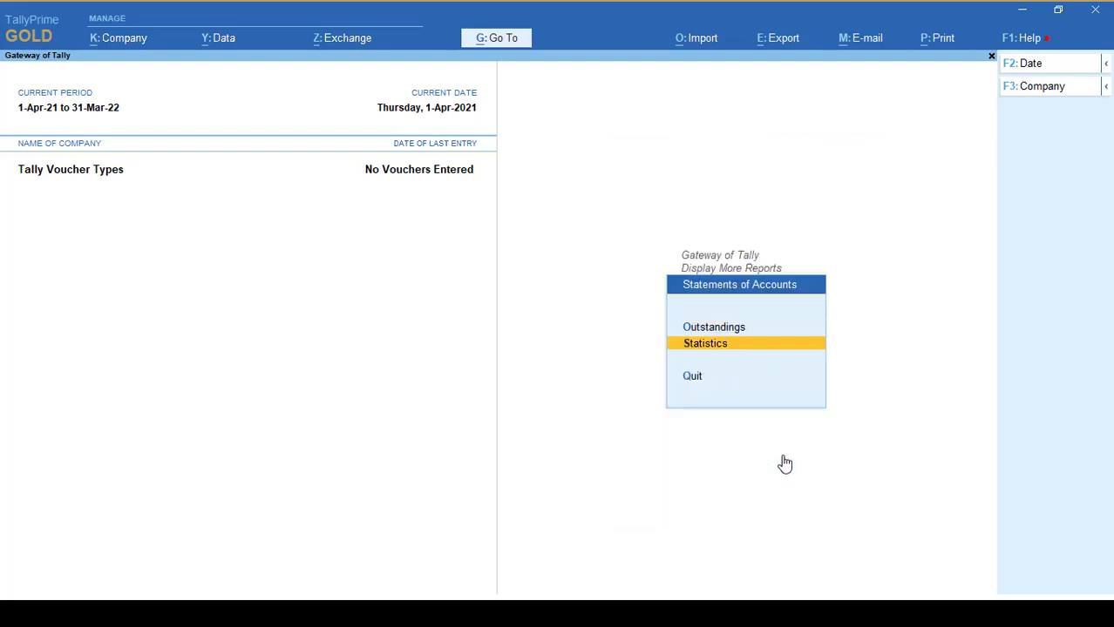
{"action": "key", "text": "Return"}
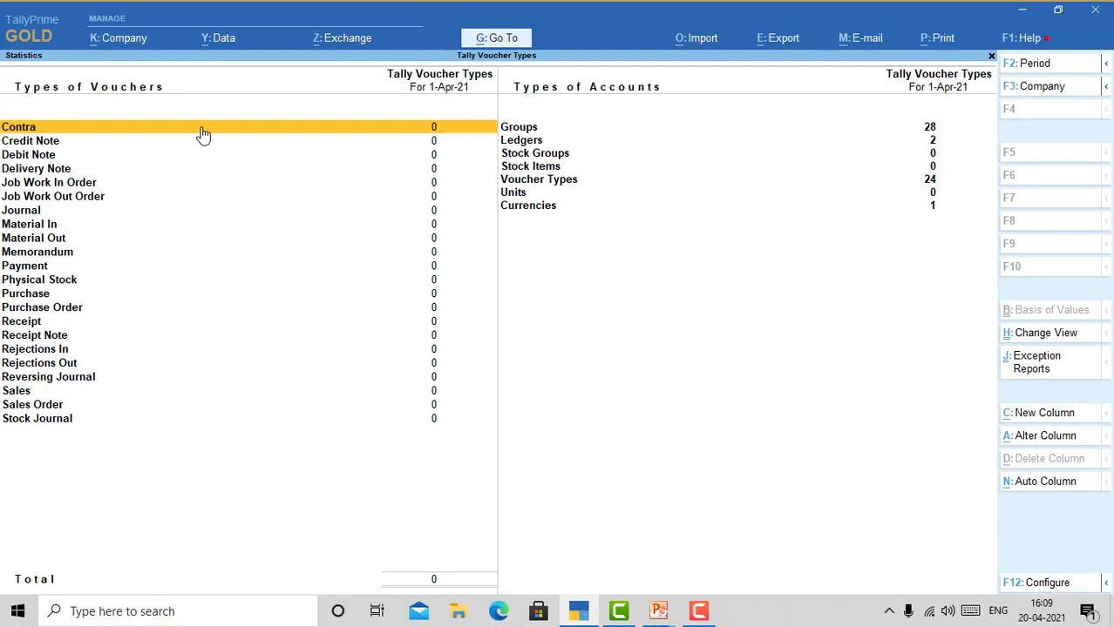
Go through the voucher types in the Statistics report one by one, from Contra to Stock Journal
{"action": "key", "text": "Down"}
{"action": "key", "text": "Down"}
{"action": "key", "text": "Down"}
{"action": "key", "text": "Down"}
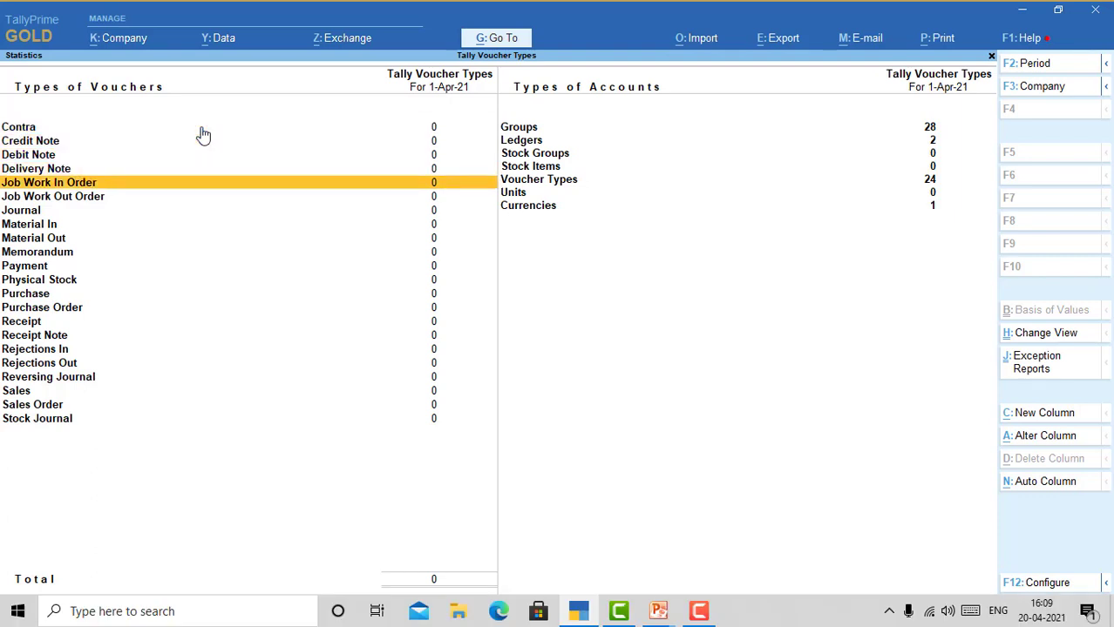
{"action": "key", "text": "Down"}
{"action": "key", "text": "Down"}
{"action": "key", "text": "Down"}
{"action": "key", "text": "Down"}
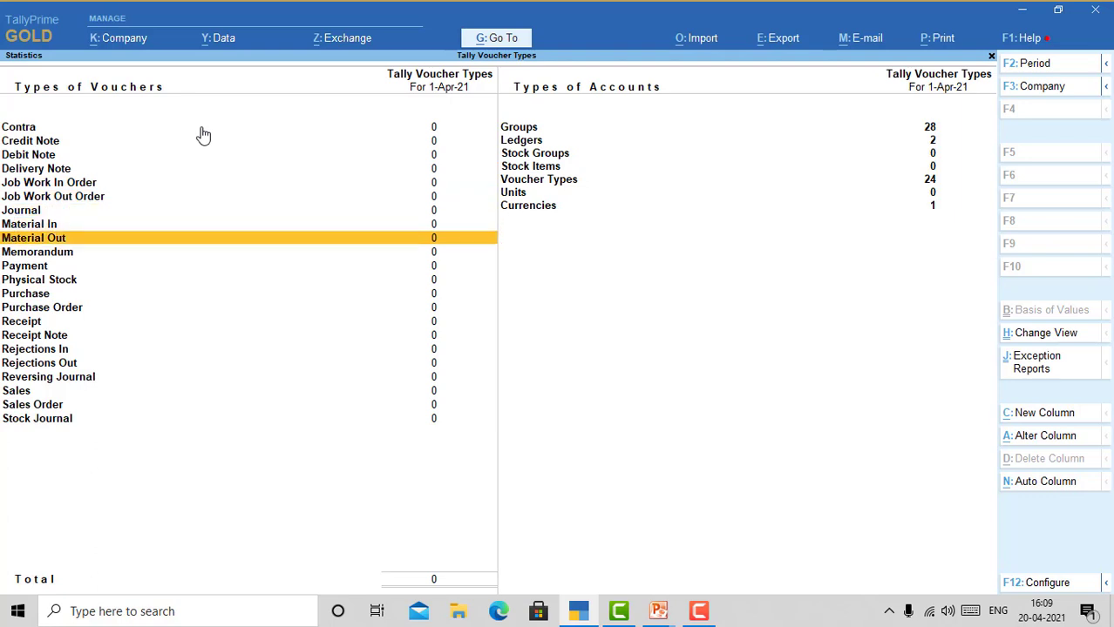
{"action": "key", "text": "Down"}
{"action": "key", "text": "Down"}
{"action": "key", "text": "Down"}
{"action": "key", "text": "Down"}
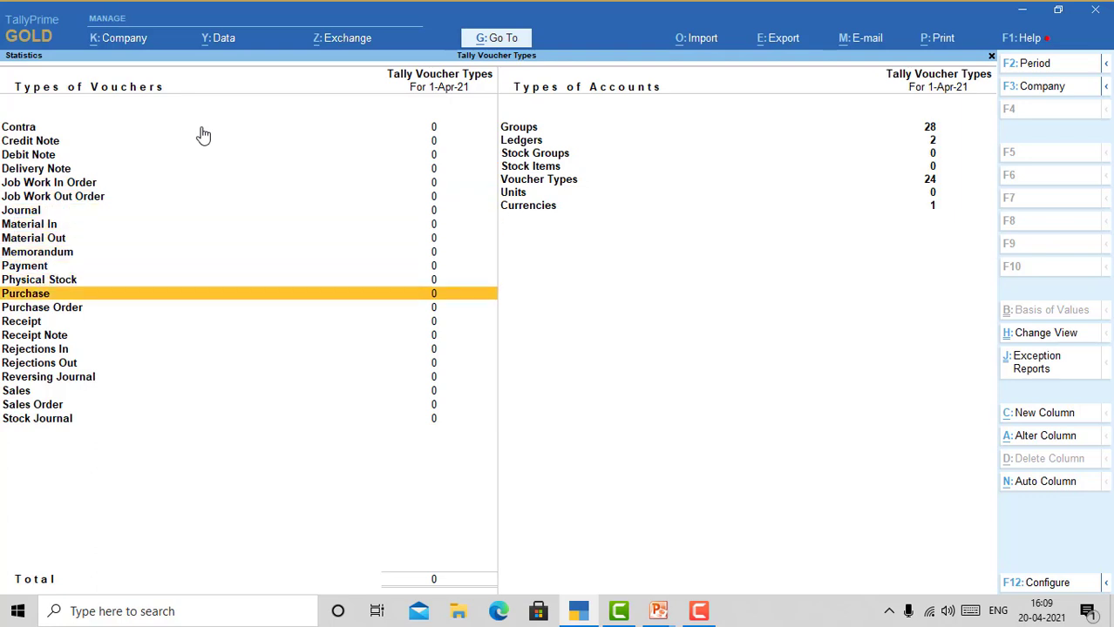
{"action": "key", "text": "Down"}
{"action": "key", "text": "Down"}
{"action": "key", "text": "Down"}
{"action": "key", "text": "Down"}
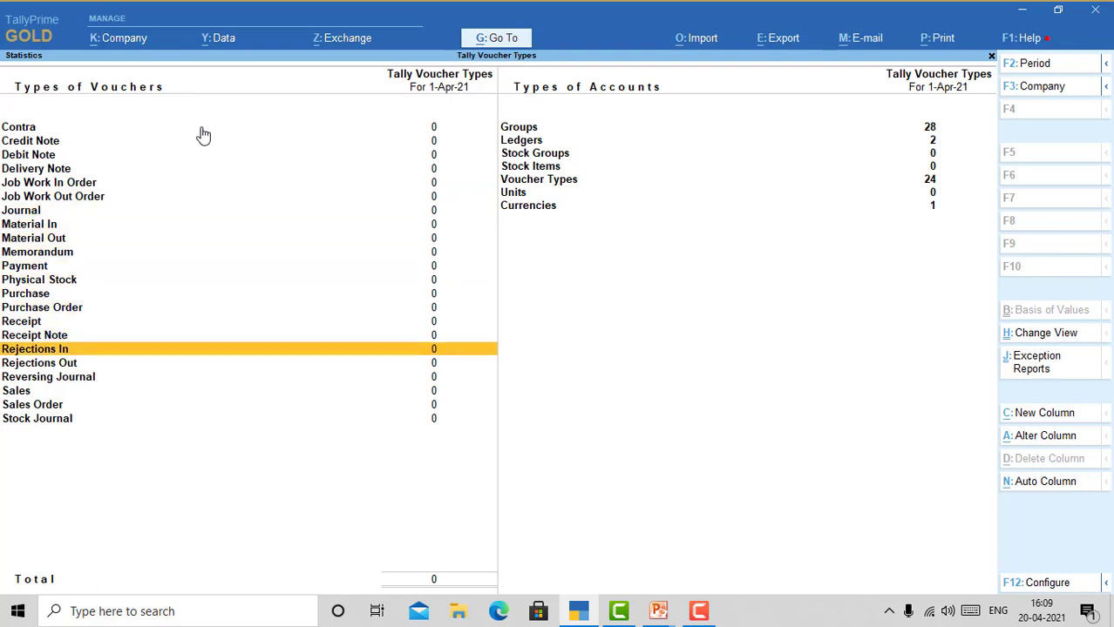
{"action": "key", "text": "Down"}
{"action": "key", "text": "Down"}
{"action": "key", "text": "Down"}
{"action": "key", "text": "Down"}
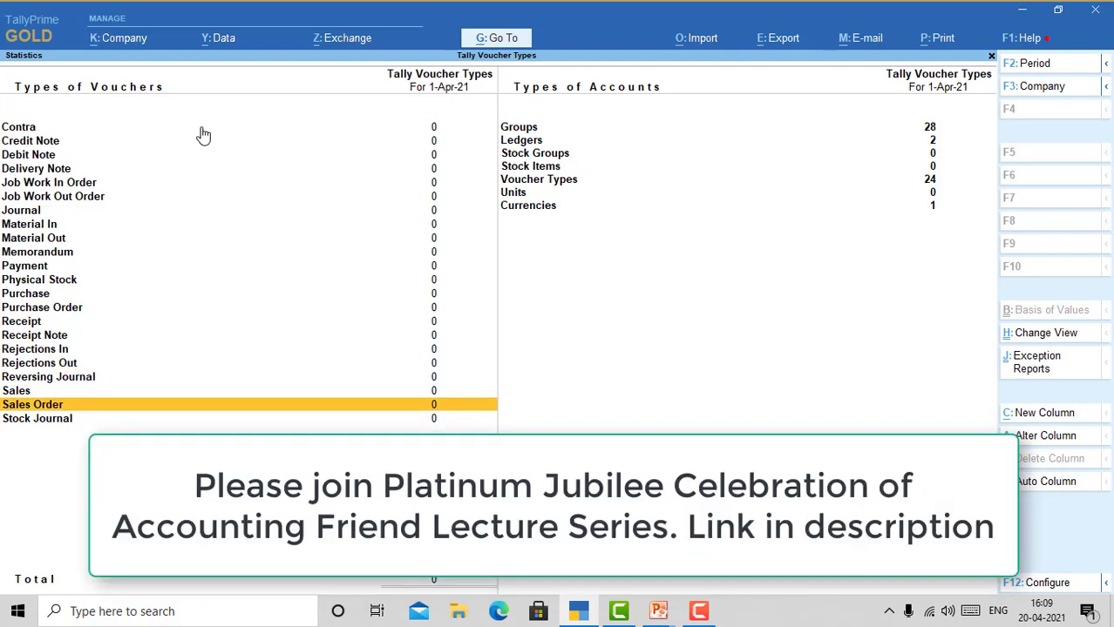
{"action": "key", "text": "Down"}
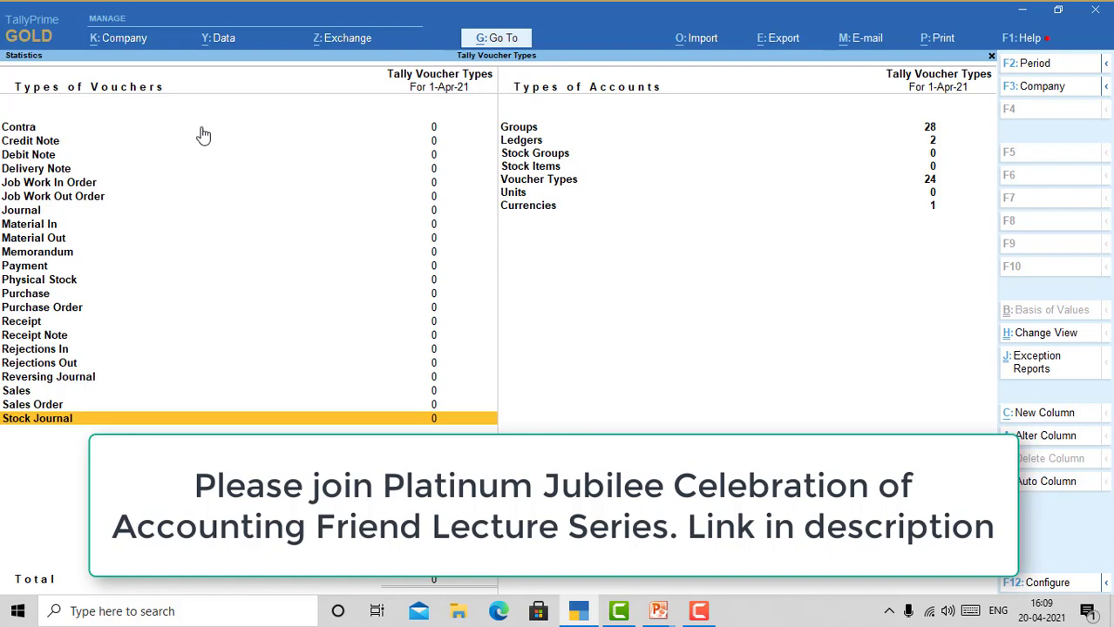
Move back up the voucher list and over to the Voucher Types entry under Types of Accounts
{"action": "key", "text": "Up"}
{"action": "key", "text": "Up"}
{"action": "key", "text": "Up"}
{"action": "key", "text": "Up"}
{"action": "key", "text": "Up"}
{"action": "key", "text": "Up"}
{"action": "key", "text": "Up"}
{"action": "key", "text": "Up"}
{"action": "key", "text": "Up"}
{"action": "key", "text": "Up"}
{"action": "key", "text": "Up"}
{"action": "key", "text": "Up"}
{"action": "key", "text": "Up"}
{"action": "key", "text": "Up"}
{"action": "key", "text": "Up"}
{"action": "key", "text": "Up"}
{"action": "key", "text": "Up"}
{"action": "key", "text": "Up"}
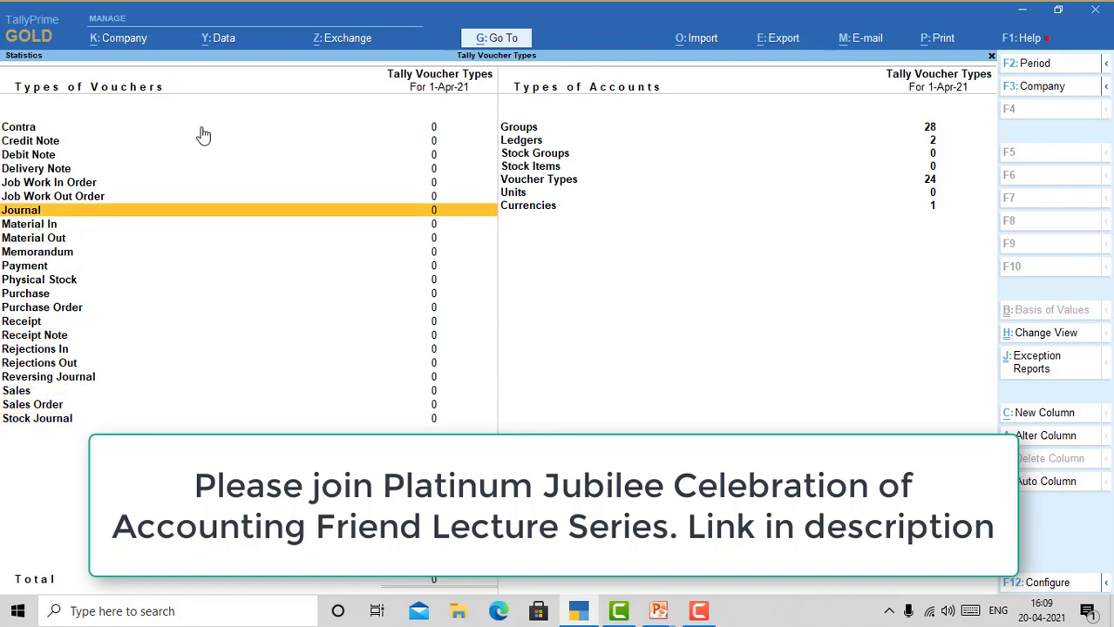
{"action": "key", "text": "Right"}
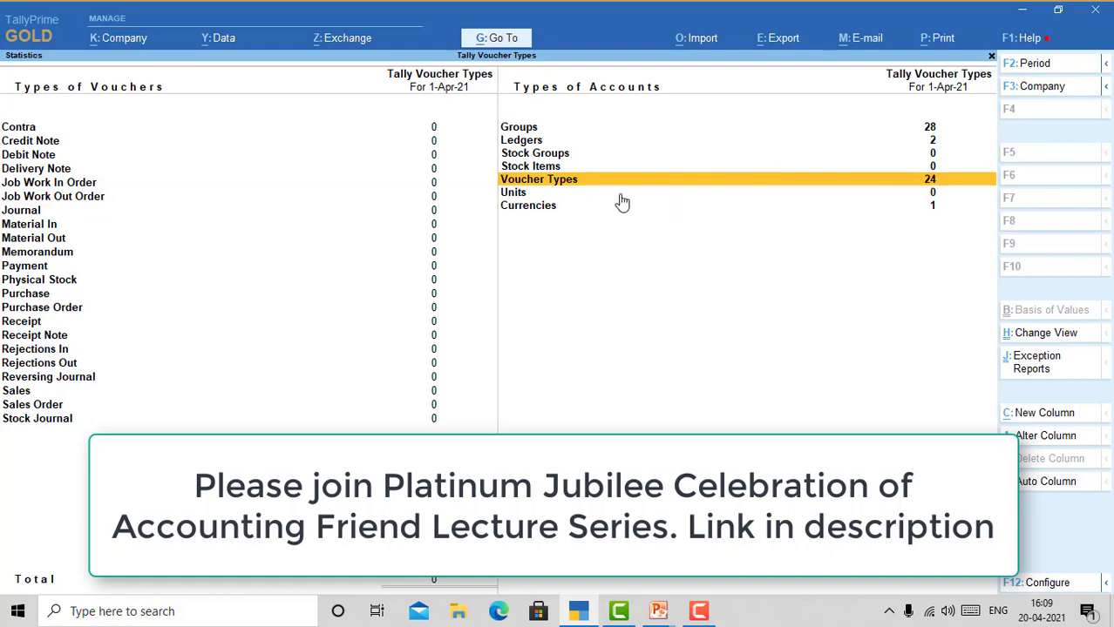
Review the full list of voucher types again, from Contra down to Stock Journal and back up to Contra
{"action": "left_click", "coordinate": [23, 135]}
{"action": "key", "text": "Down"}
{"action": "key", "text": "Down"}
{"action": "key", "text": "Down"}
{"action": "key", "text": "Down"}
{"action": "key", "text": "Down"}
{"action": "key", "text": "Down"}
{"action": "key", "text": "Down"}
{"action": "key", "text": "Down"}
{"action": "key", "text": "Down"}
{"action": "key", "text": "Down"}
{"action": "key", "text": "Down"}
{"action": "key", "text": "Down"}
{"action": "key", "text": "Down"}
{"action": "key", "text": "Down"}
{"action": "key", "text": "Down"}
{"action": "key", "text": "Down"}
{"action": "key", "text": "Down"}
{"action": "key", "text": "Down"}
{"action": "key", "text": "Down"}
{"action": "key", "text": "Down"}
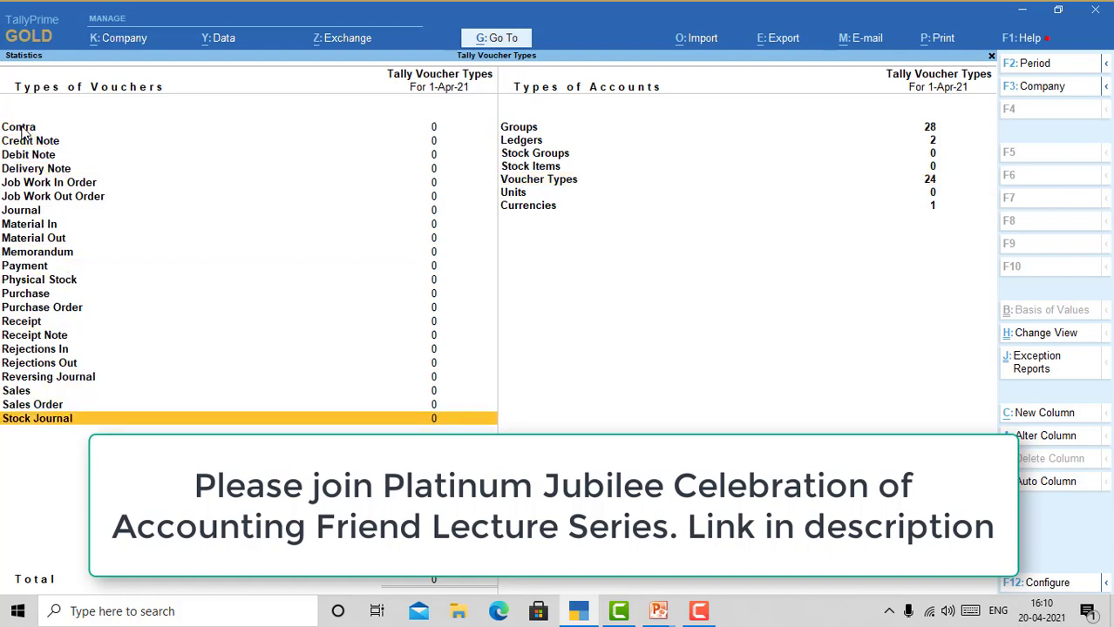
{"action": "key", "text": "Up"}
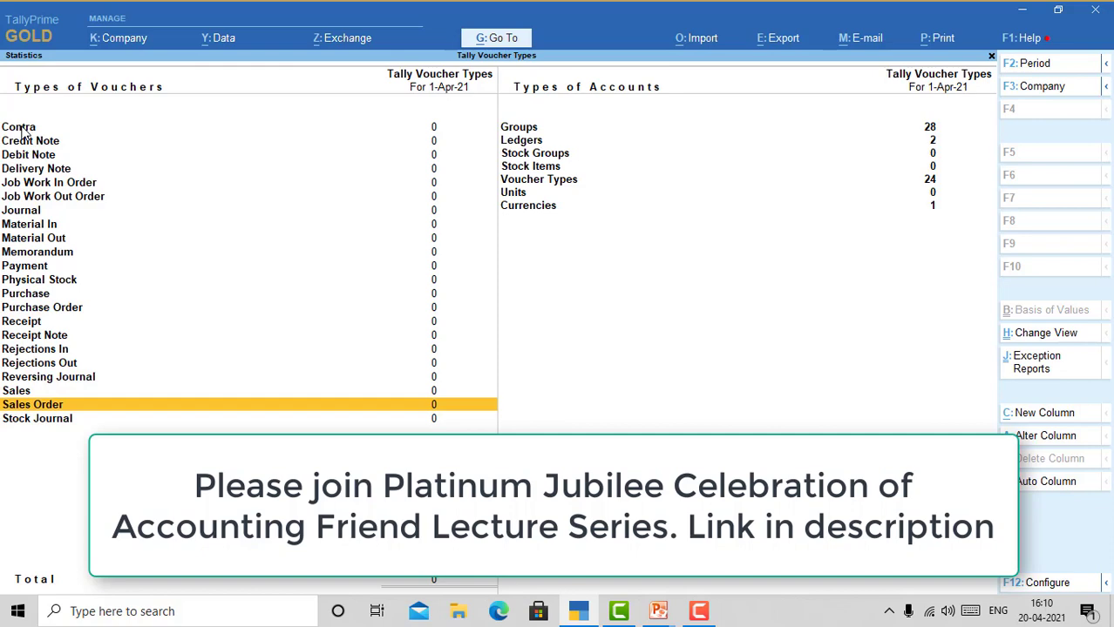
{"action": "key", "text": "Up"}
{"action": "key", "text": "Up"}
{"action": "key", "text": "Up"}
{"action": "key", "text": "Up"}
{"action": "key", "text": "Up"}
{"action": "key", "text": "Up"}
{"action": "key", "text": "Up"}
{"action": "key", "text": "Up"}
{"action": "key", "text": "Up"}
{"action": "key", "text": "Up"}
{"action": "key", "text": "Up"}
{"action": "key", "text": "Up"}
{"action": "key", "text": "Up"}
{"action": "key", "text": "Up"}
{"action": "key", "text": "Up"}
{"action": "key", "text": "Up"}
{"action": "key", "text": "Up"}
{"action": "key", "text": "Up"}
{"action": "key", "text": "Up"}
{"action": "key", "text": "Up"}
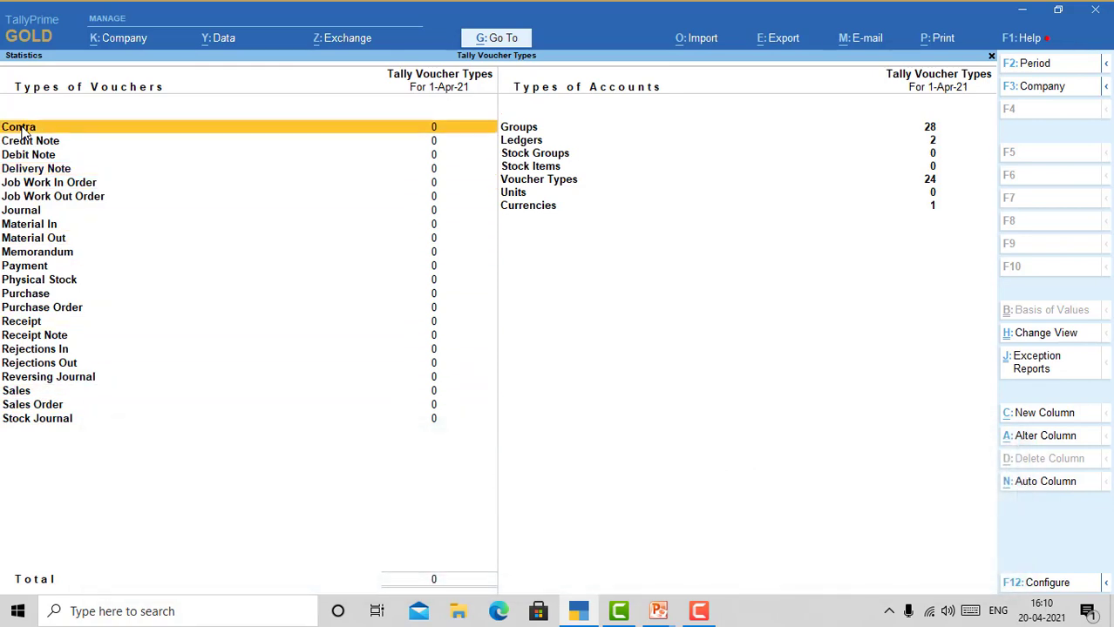
Leave the Statistics report and start a new Contra voucher
{"action": "key", "text": "Escape"}
{"action": "key", "text": "Escape"}
{"action": "key", "text": "Escape"}
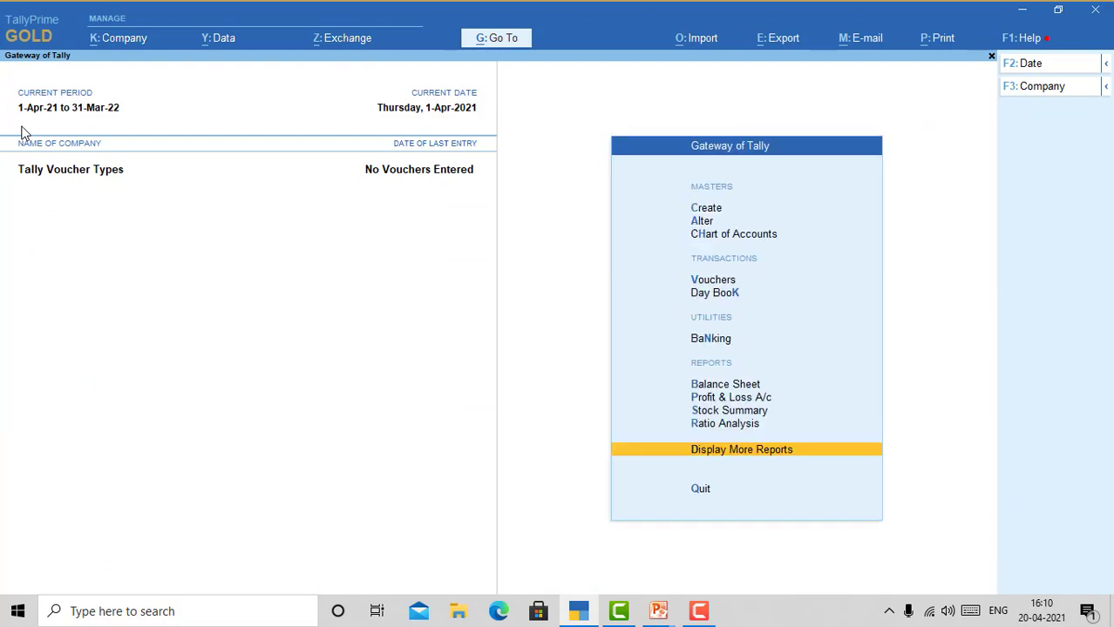
{"action": "key", "text": "Up"}
{"action": "key", "text": "Up"}
{"action": "key", "text": "Up"}
{"action": "key", "text": "Up"}
{"action": "key", "text": "Up"}
{"action": "key", "text": "Up"}
{"action": "key", "text": "Up"}
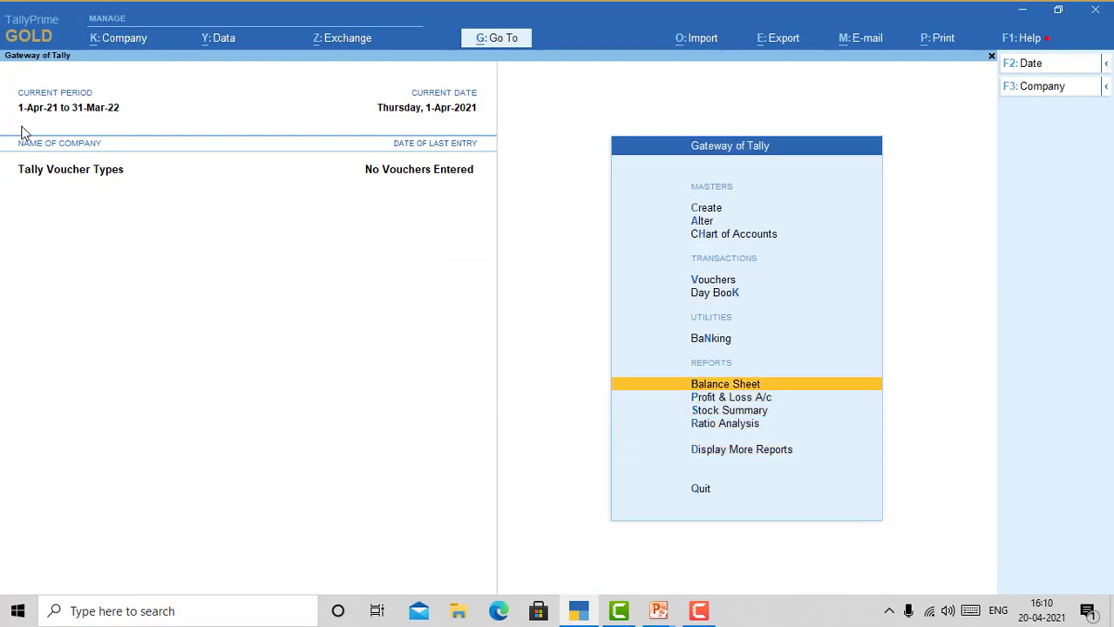
{"action": "key", "text": "Return"}
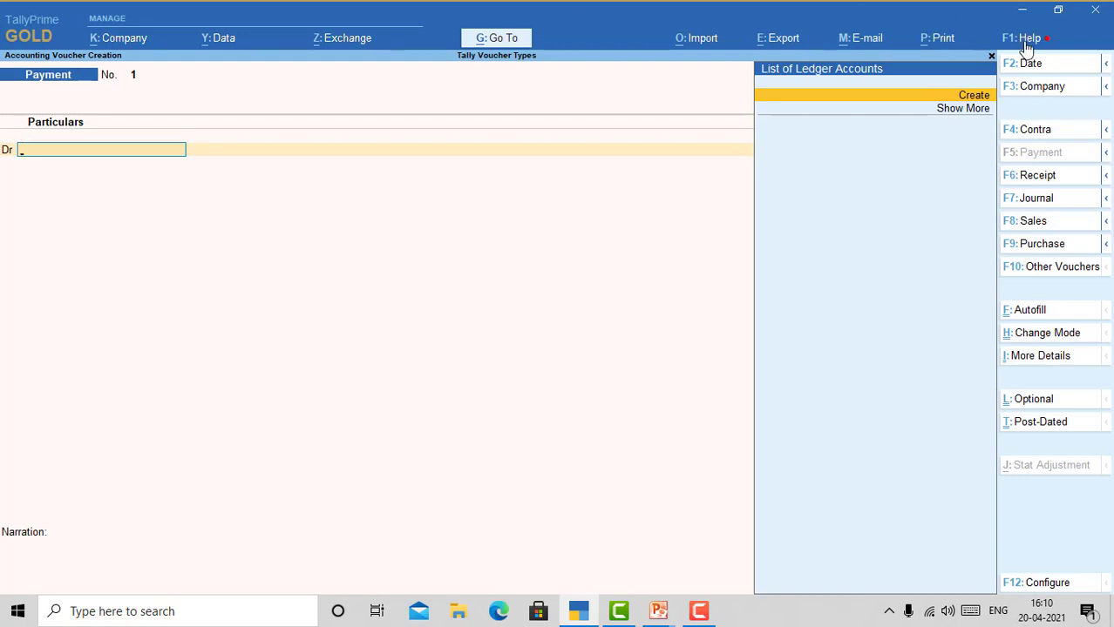
{"action": "left_click", "coordinate": [1070, 133]}
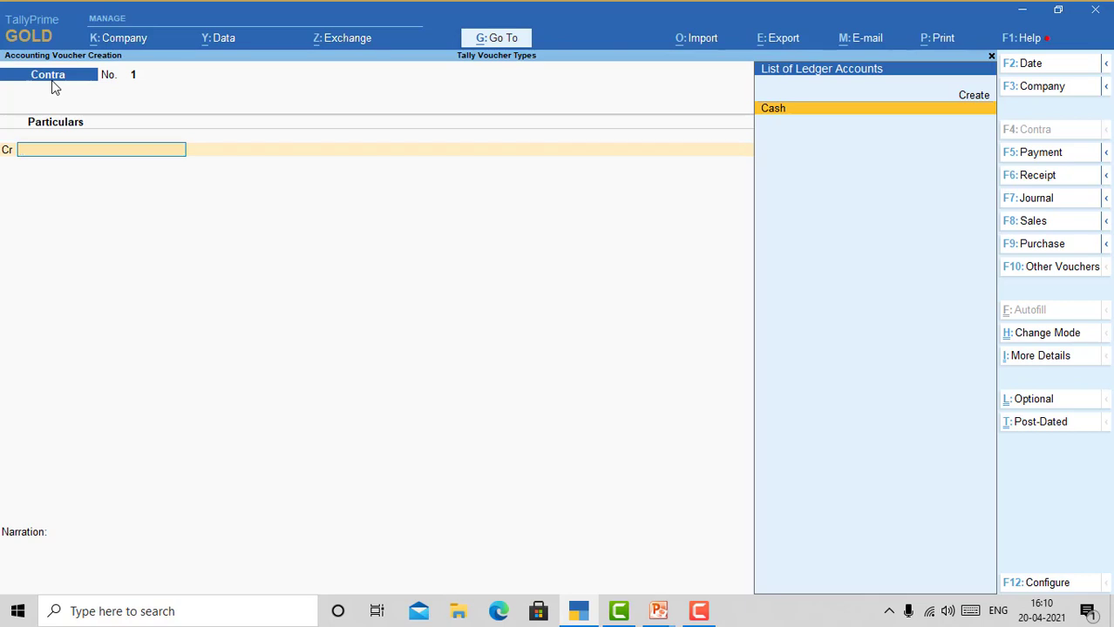
Credit the Cash ledger with 1,00,000 in the contra voucher, accepting the negative cash balance
{"action": "key", "text": "Return"}
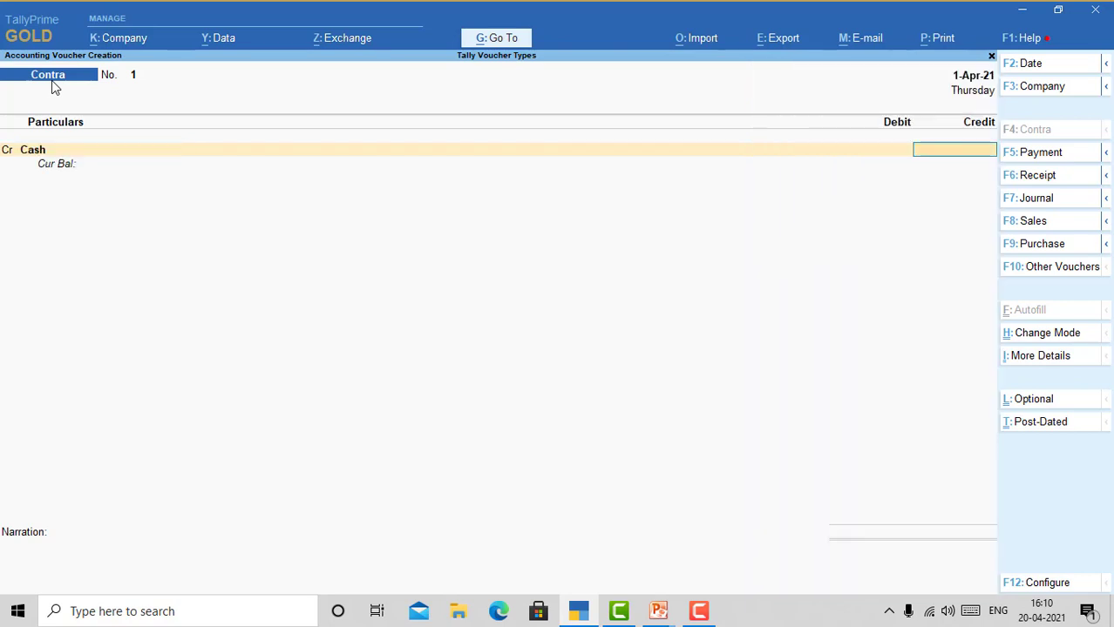
{"action": "type", "text": "100000"}
{"action": "key", "text": "Return"}
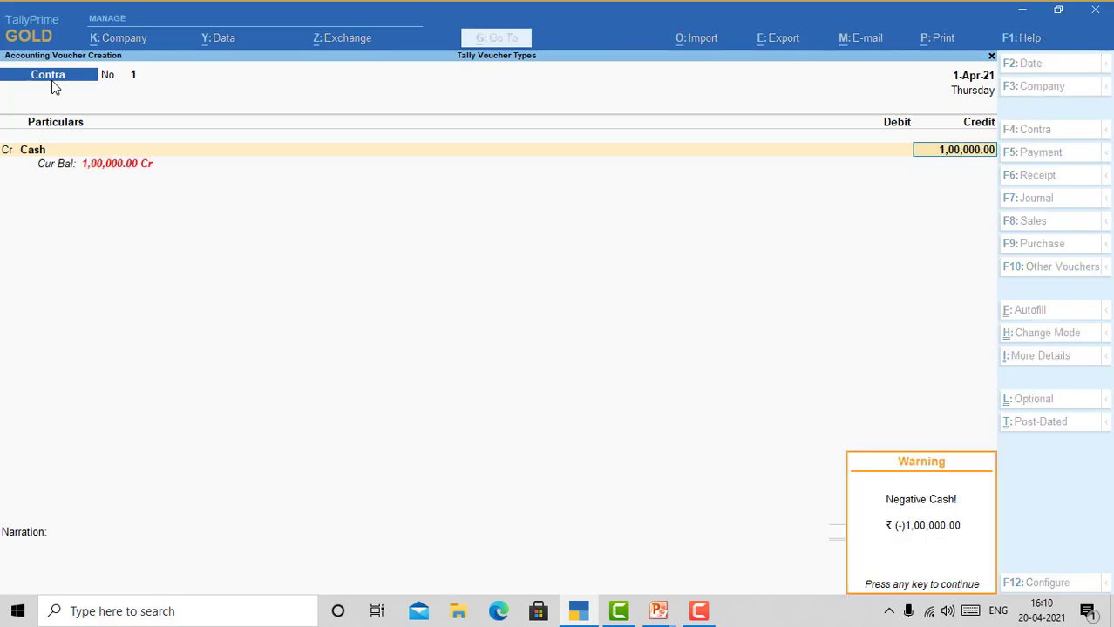
{"action": "key", "text": "Return"}
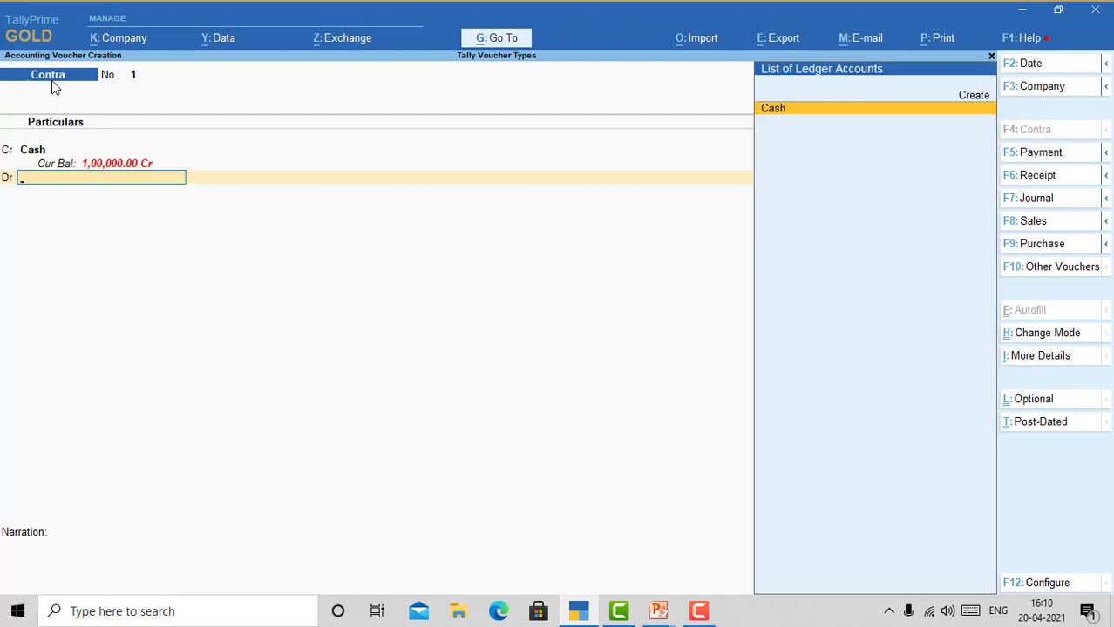
Create a ledger named State Bank of India under Bank Accounts for the debit side, leaving the account details blank
{"action": "key", "text": "alt+c"}
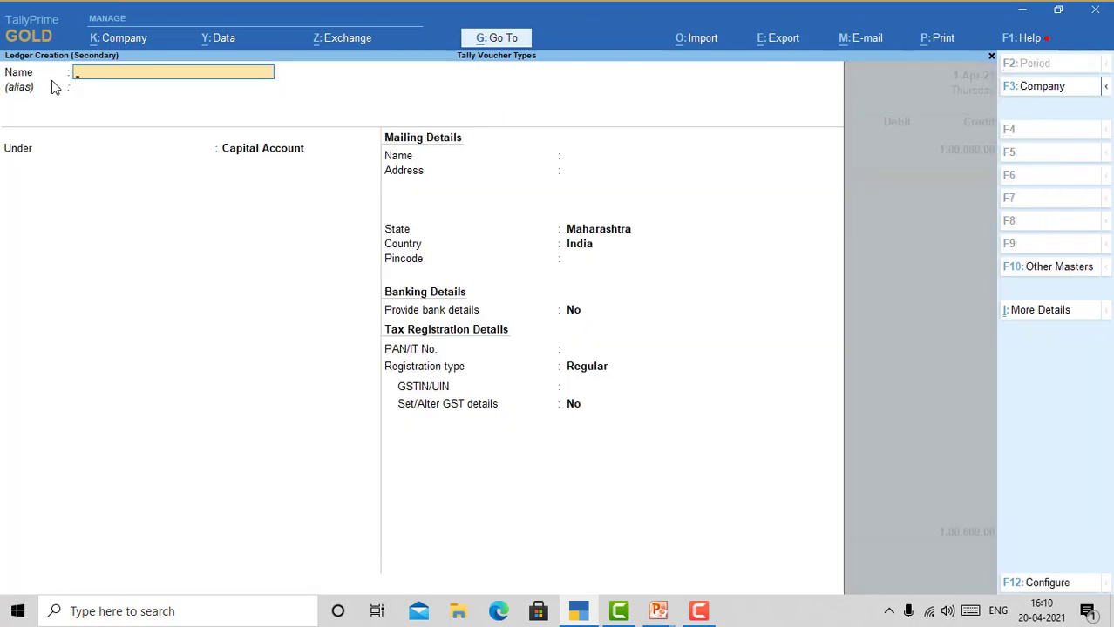
{"action": "type", "text": "State Bank of India"}
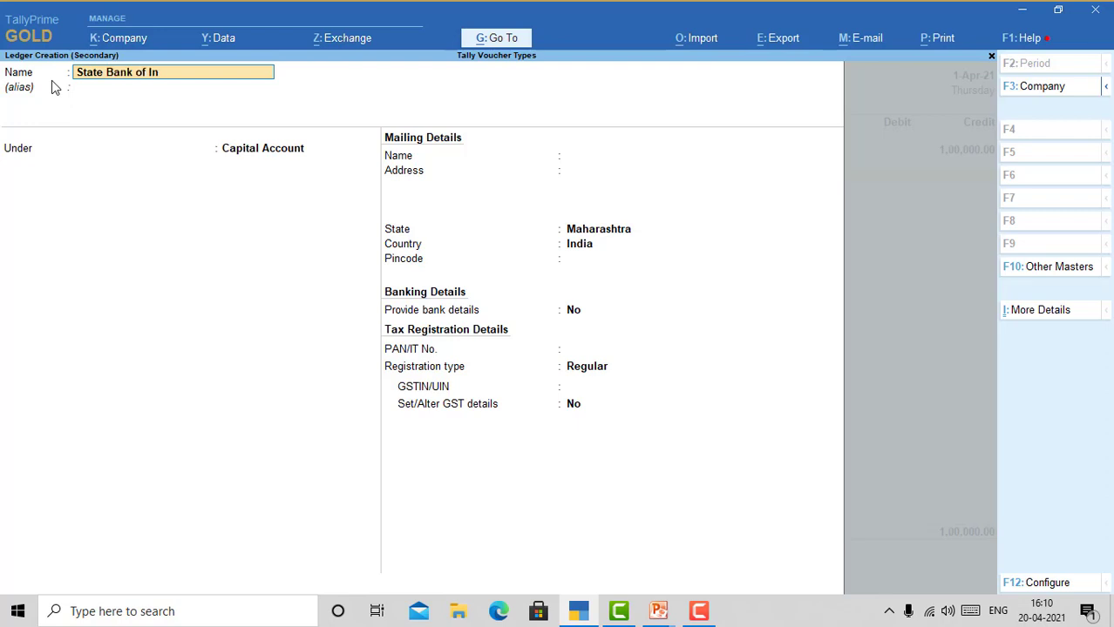
{"action": "key", "text": "Return"}
{"action": "key", "text": "Return"}
{"action": "type", "text": "Bank"}
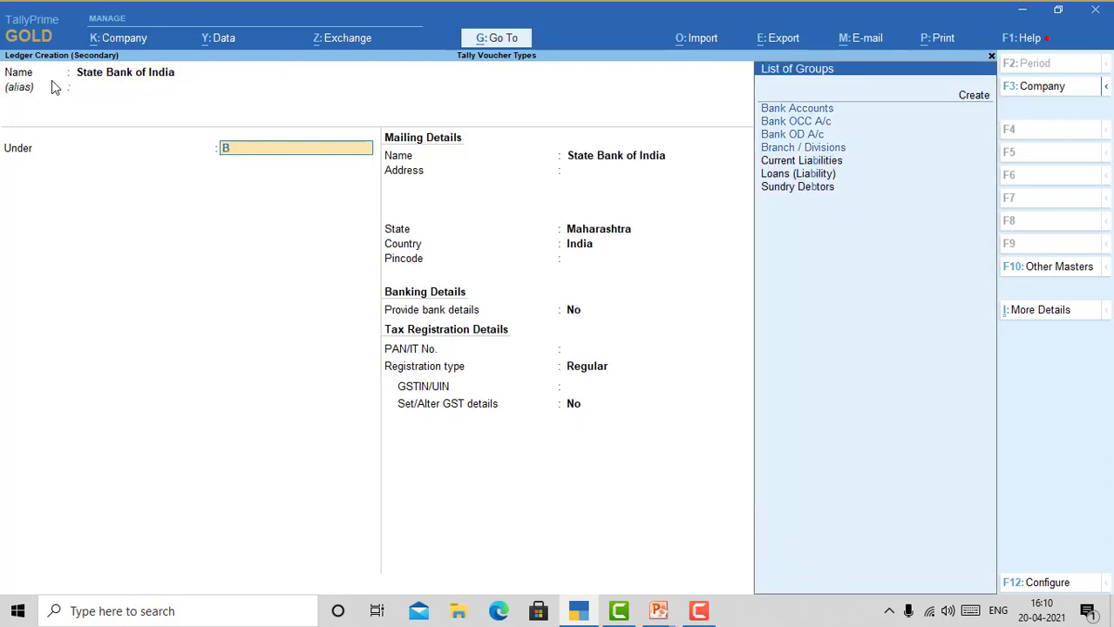
{"action": "key", "text": "Return"}
{"action": "key", "text": "Return"}
{"action": "key", "text": "Return"}
{"action": "key", "text": "Return"}
{"action": "key", "text": "Return"}
{"action": "key", "text": "Return"}
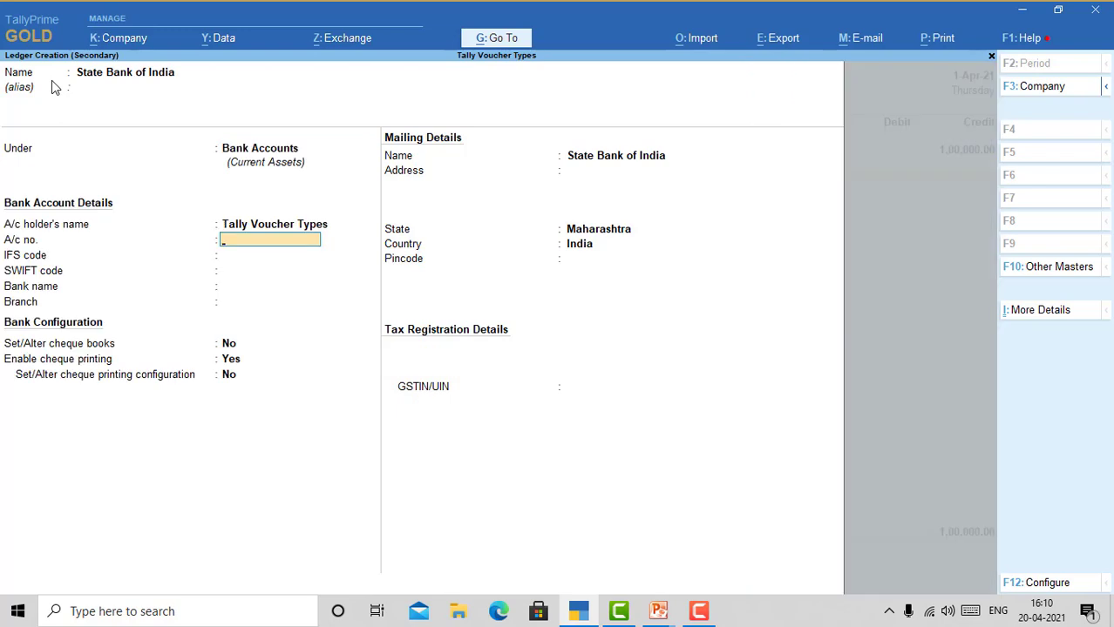
{"action": "key", "text": "ctrl+a"}
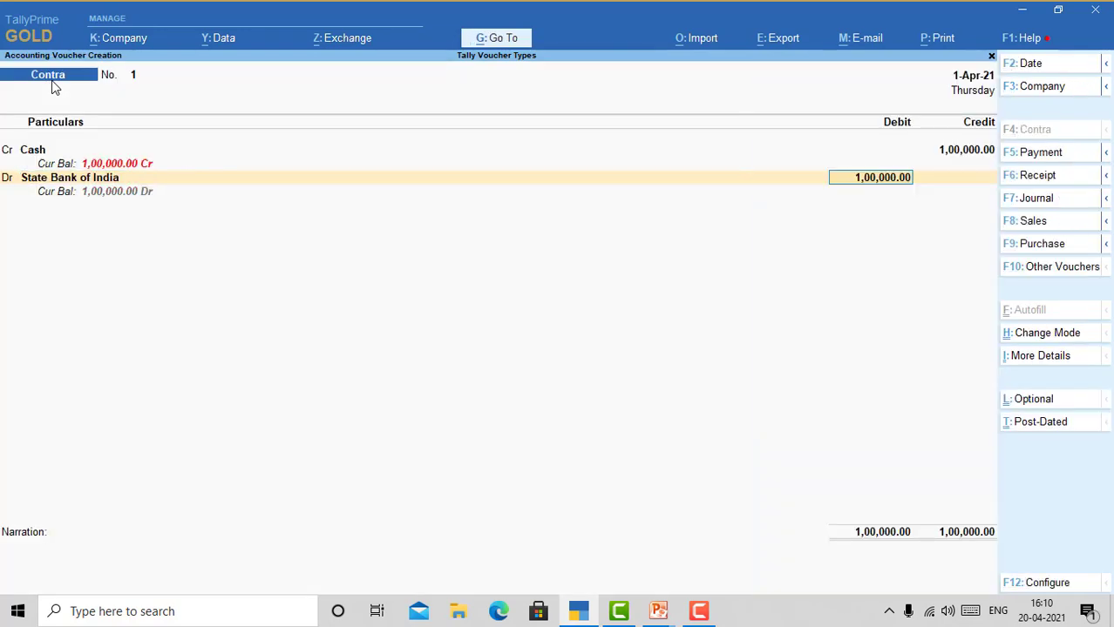
Debit State Bank of India with 1,00,000 as a Cash transaction, leaving the cash denominations empty
{"action": "key", "text": "Return"}
{"action": "key", "text": "Return"}
{"action": "key", "text": "Return"}
{"action": "key", "text": "Return"}
{"action": "key", "text": "Return"}
{"action": "key", "text": "Return"}
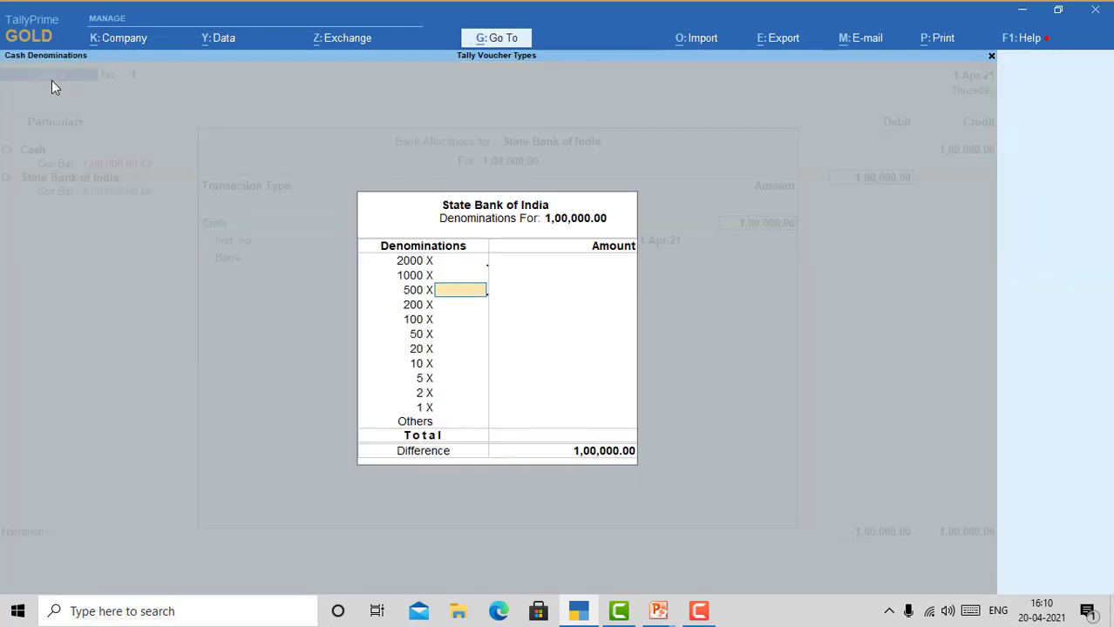
{"action": "key", "text": "Return"}
{"action": "key", "text": "ctrl+a"}
{"action": "key", "text": "ctrl+a"}
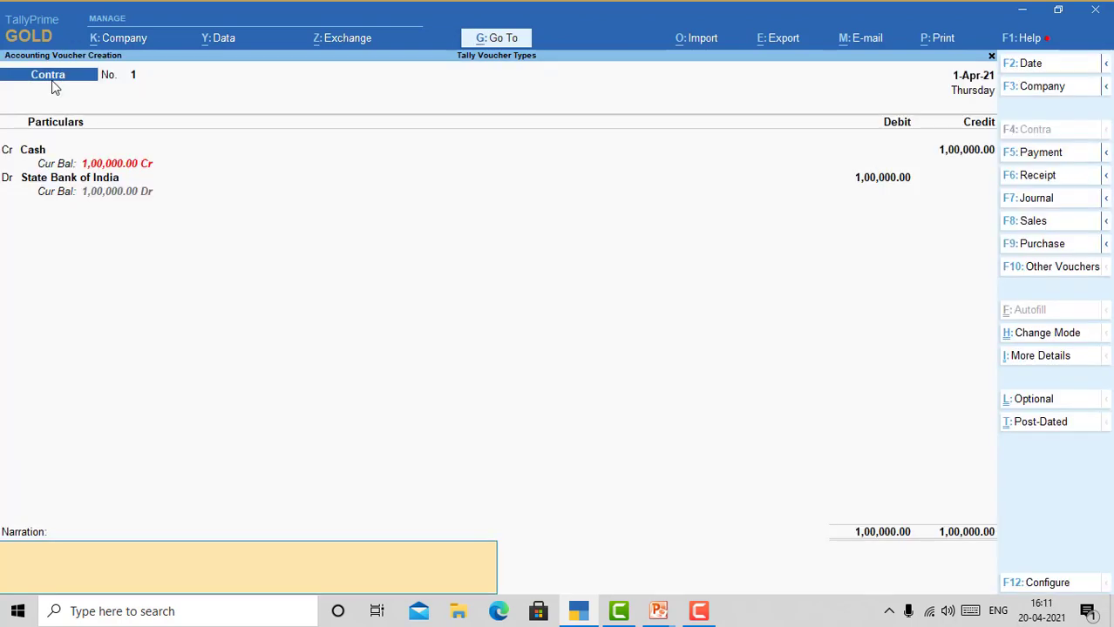
Enter the narration "Cash deposited in bank" and save the contra voucher
{"action": "type", "text": "Cash deposited in bank"}
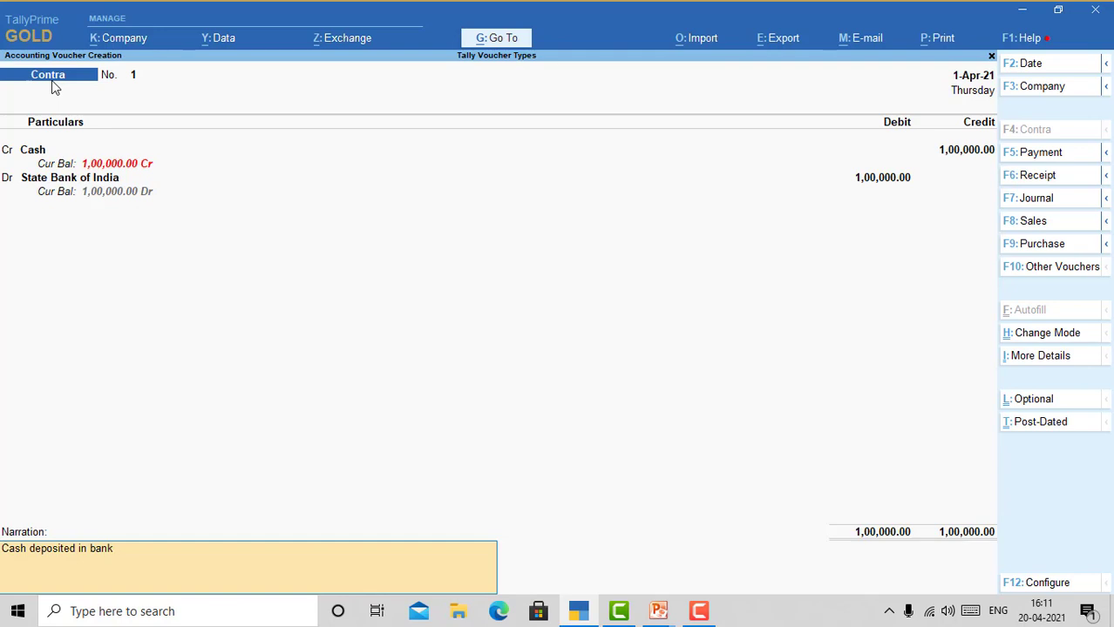
{"action": "key", "text": "Return"}
{"action": "key", "text": "Return"}
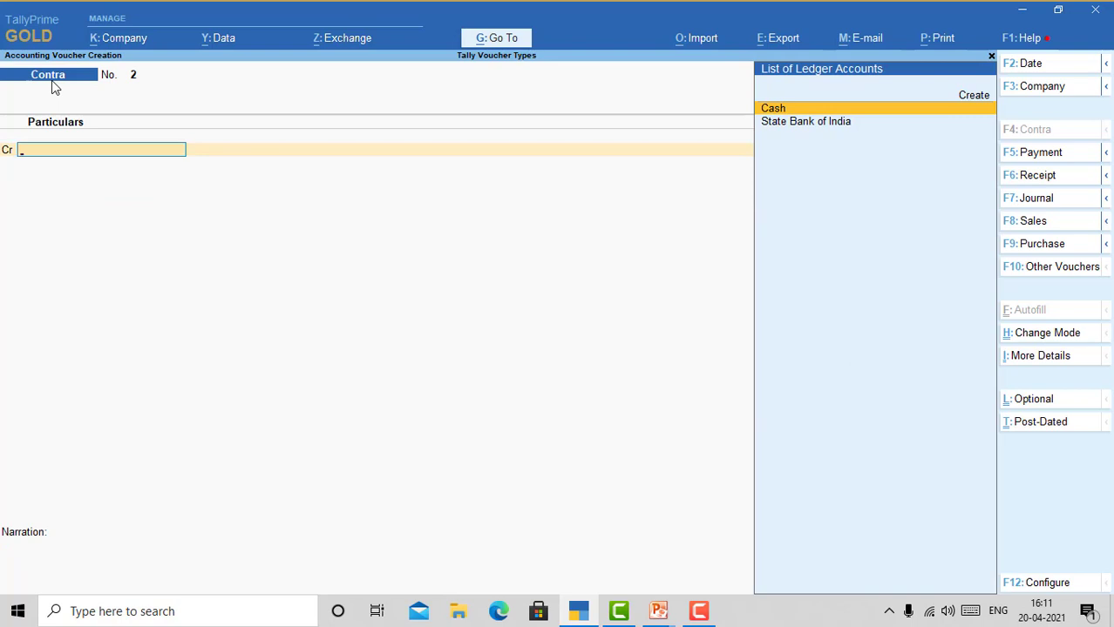
Credit State Bank of India with 20,000 in the second contra voucher, allocated as a Cheque dated 1-Apr-21 without an instrument number
{"action": "key", "text": "Down"}
{"action": "key", "text": "Return"}
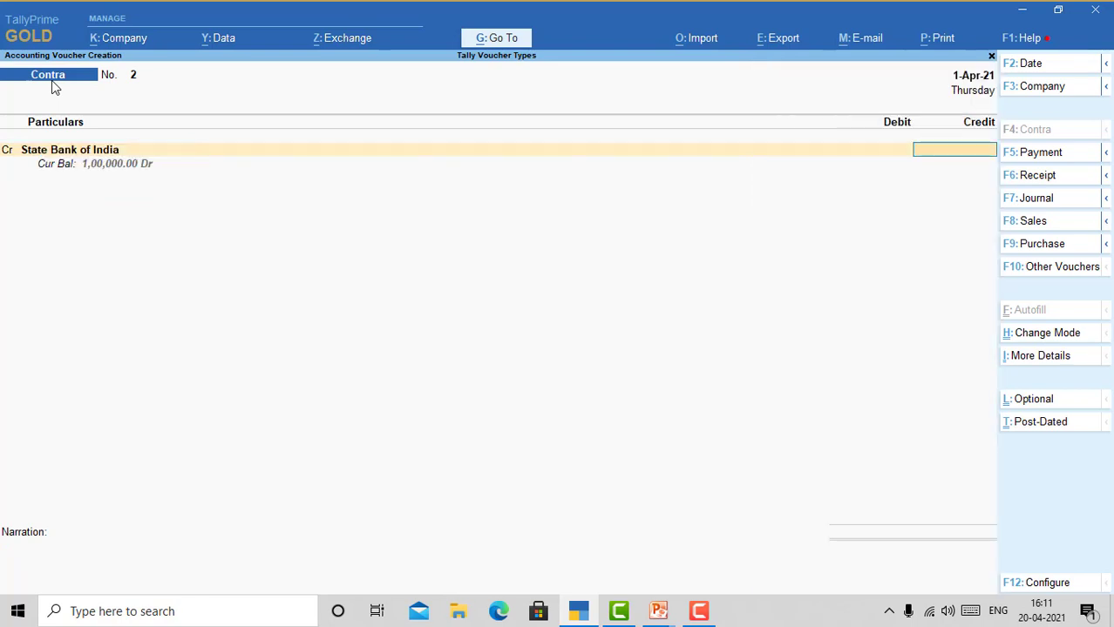
{"action": "type", "text": "20,000"}
{"action": "key", "text": "Return"}
{"action": "key", "text": "Return"}
{"action": "key", "text": "Return"}
{"action": "key", "text": "Return"}
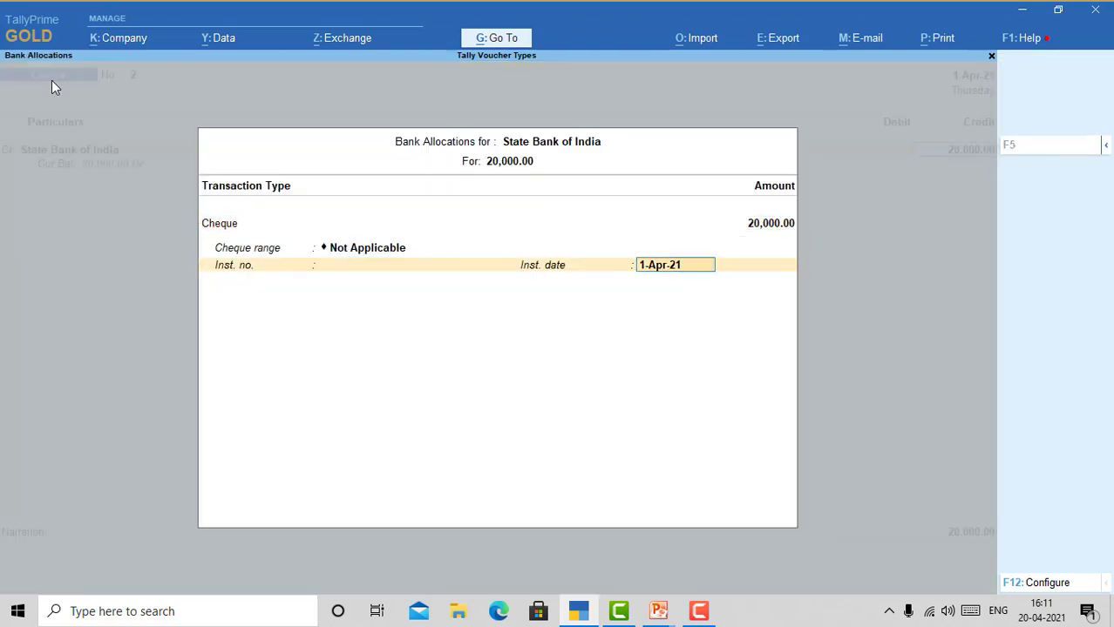
{"action": "key", "text": "Return"}
Debit Cash with 20,000 in the second contra voucher
{"action": "type", "text": "Cas"}
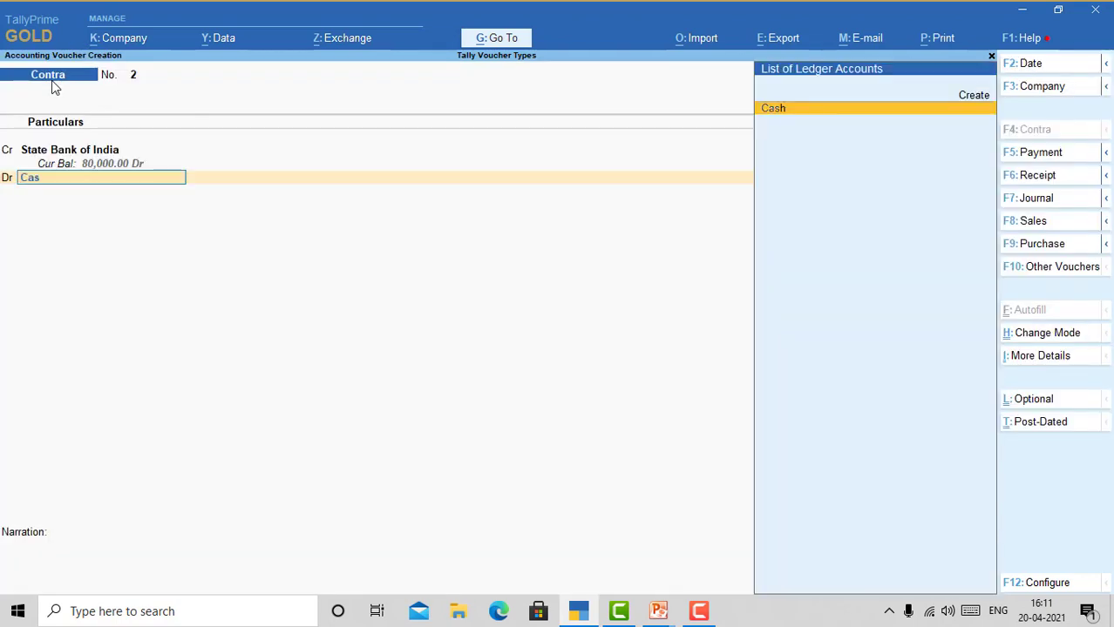
{"action": "key", "text": "Return"}
{"action": "key", "text": "Return"}
{"action": "key", "text": "Return"}
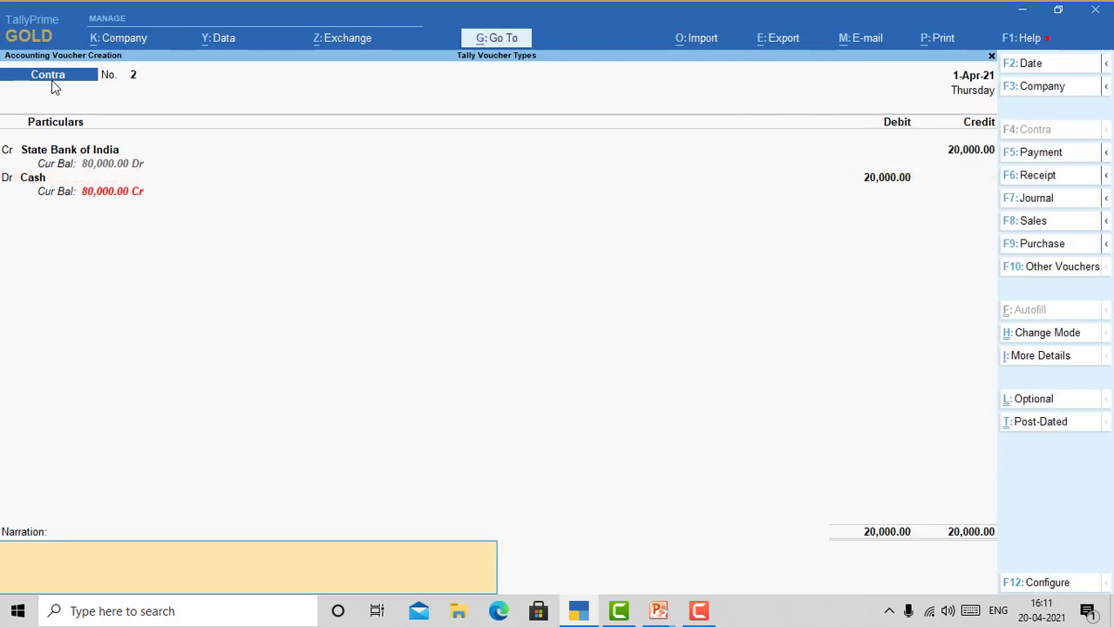
Enter the narration "Cash withdrawn from bank" and save the contra voucher
{"action": "type", "text": "Cash withdrawn from b"}
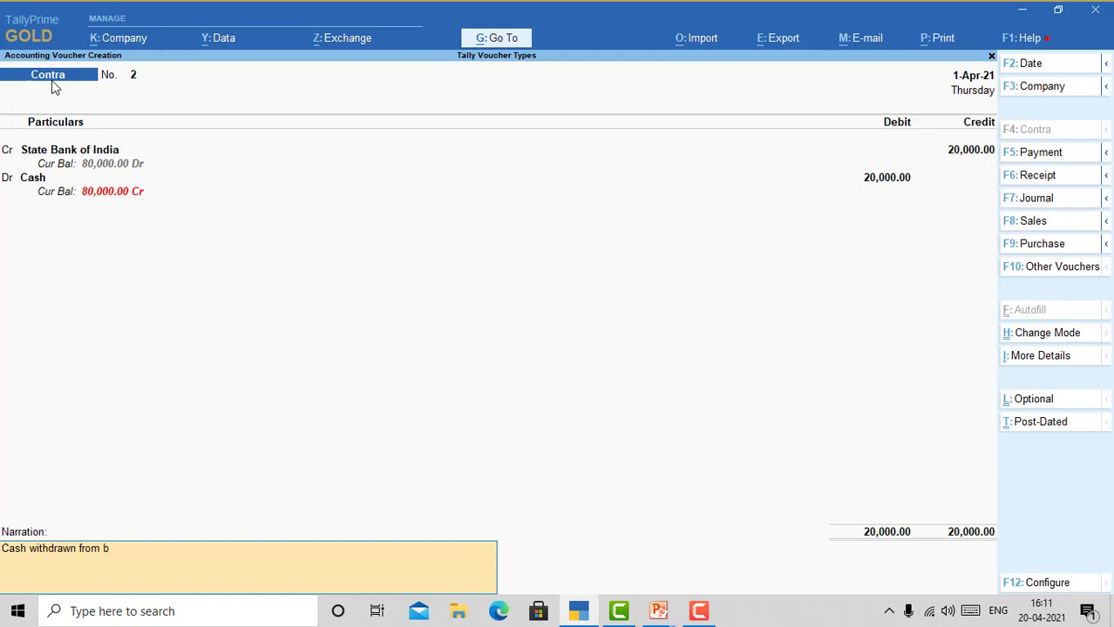
{"action": "type", "text": "ank"}
{"action": "key", "text": "Return"}
{"action": "key", "text": "Return"}
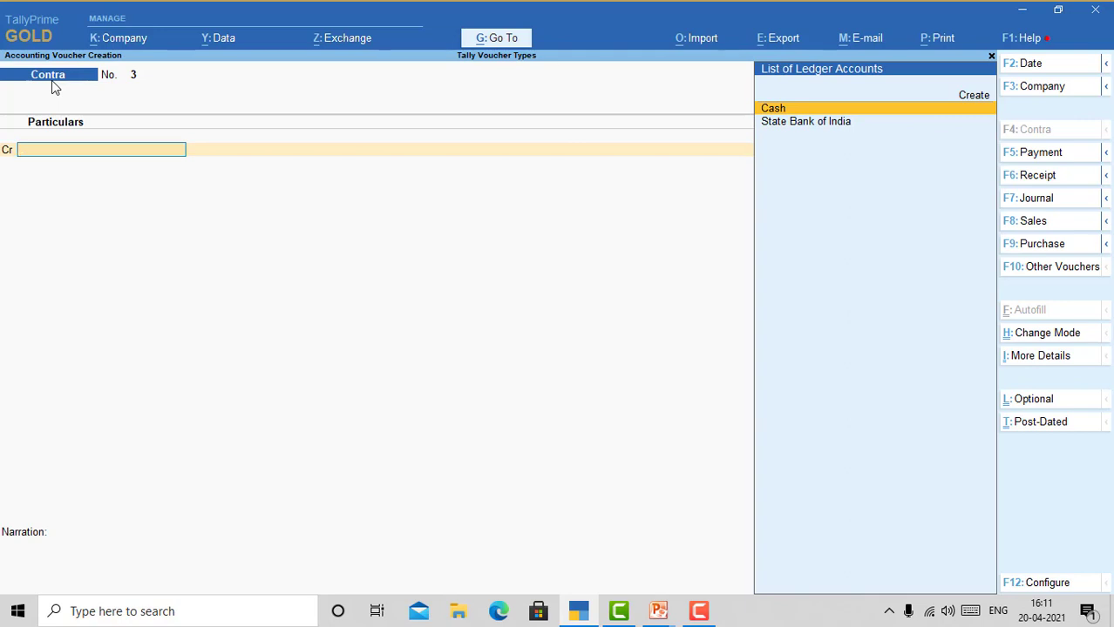
Choose Cash as the credit ledger of the third contra voucher and rename that ledger as Cash Mumbai
{"action": "left_click", "coordinate": [788, 112]}
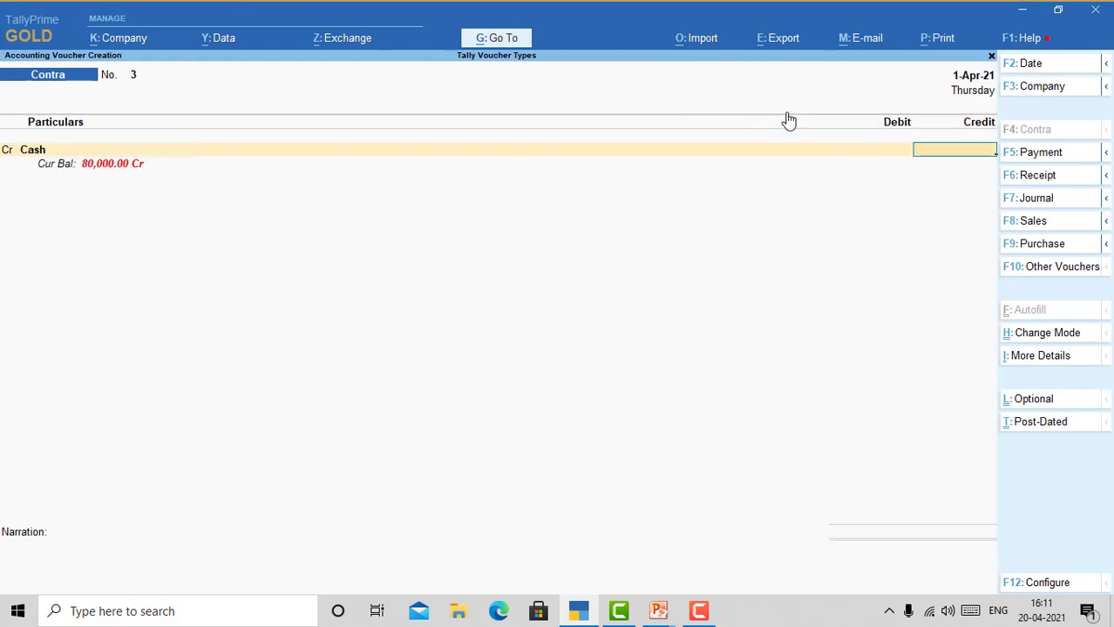
{"action": "key", "text": "BackSpace"}
{"action": "key", "text": "ctrl"}
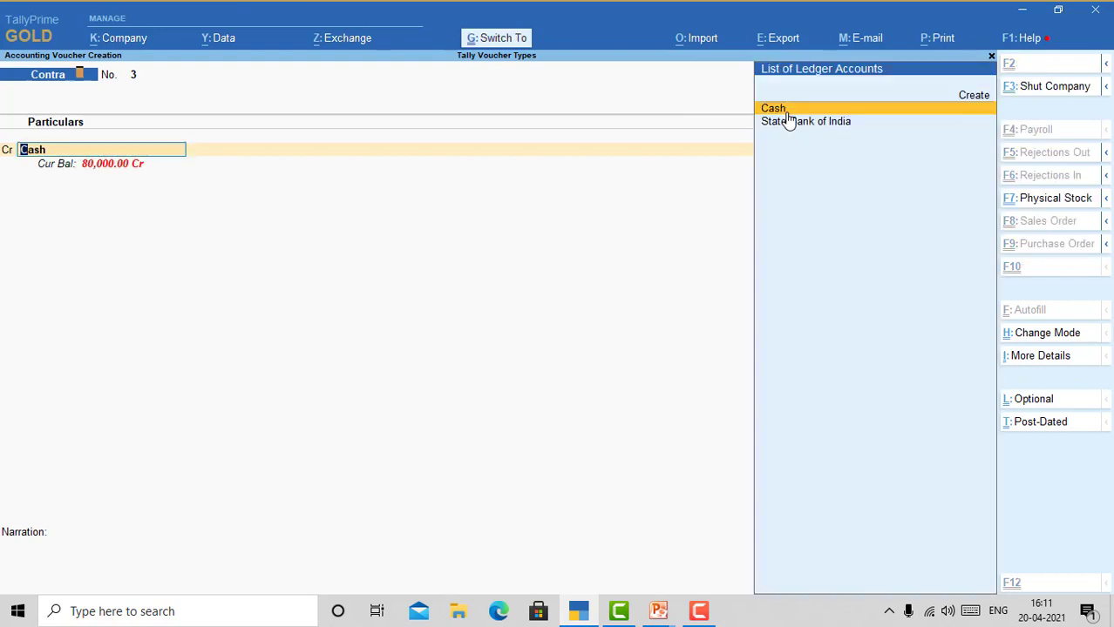
{"action": "key", "text": "ctrl+Return"}
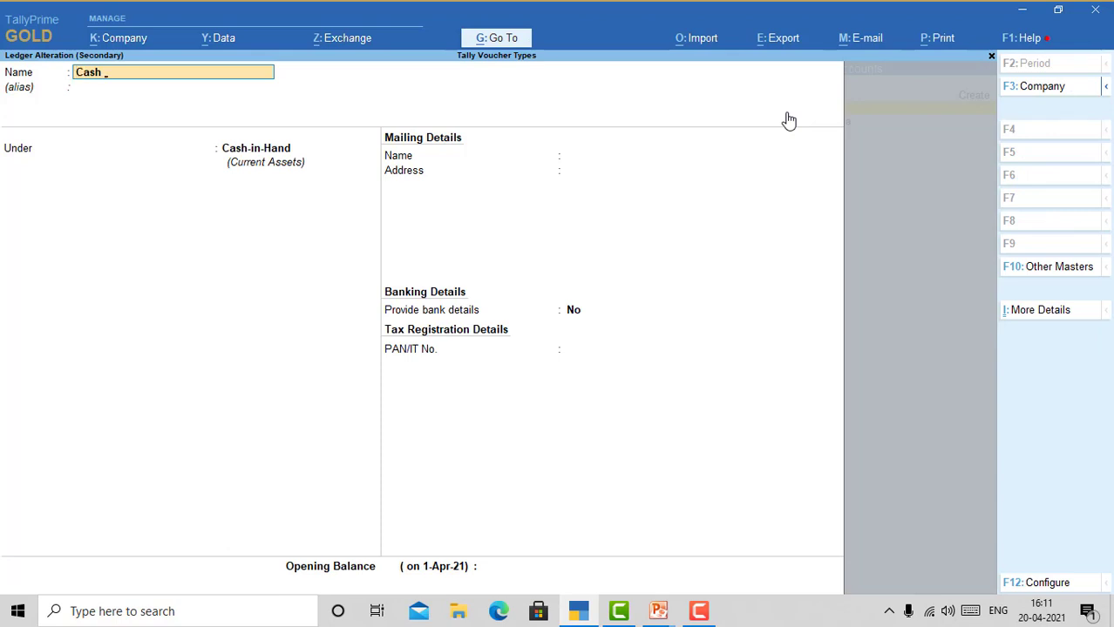
{"action": "type", "text": "Mumbai"}
{"action": "key", "text": "Return"}
{"action": "key", "text": "ctrl+a"}
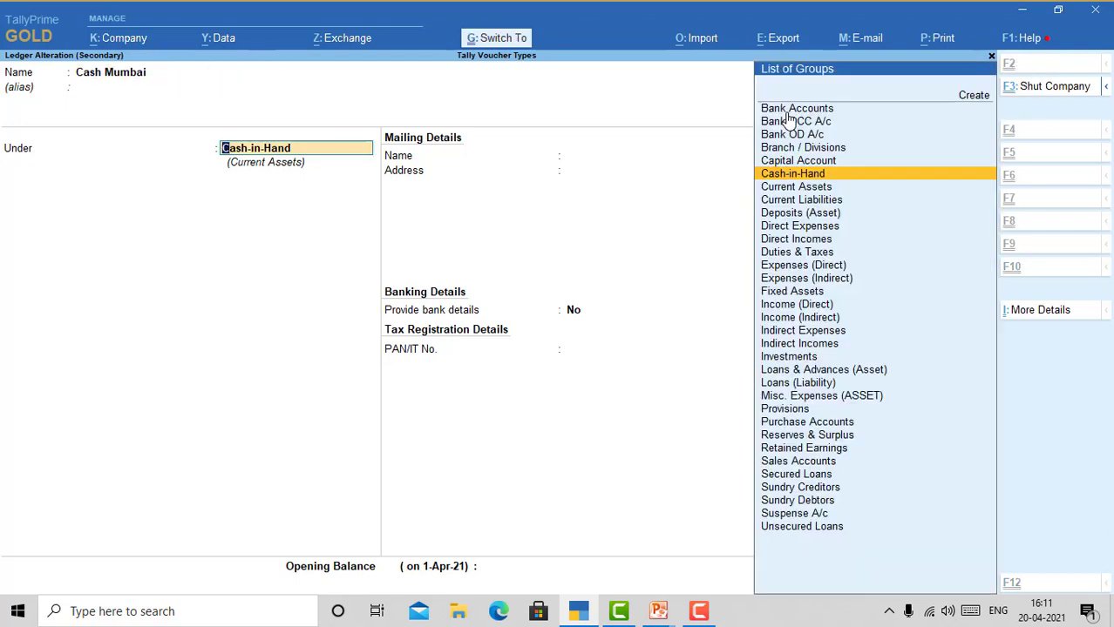
{"action": "key", "text": "ctrl"}
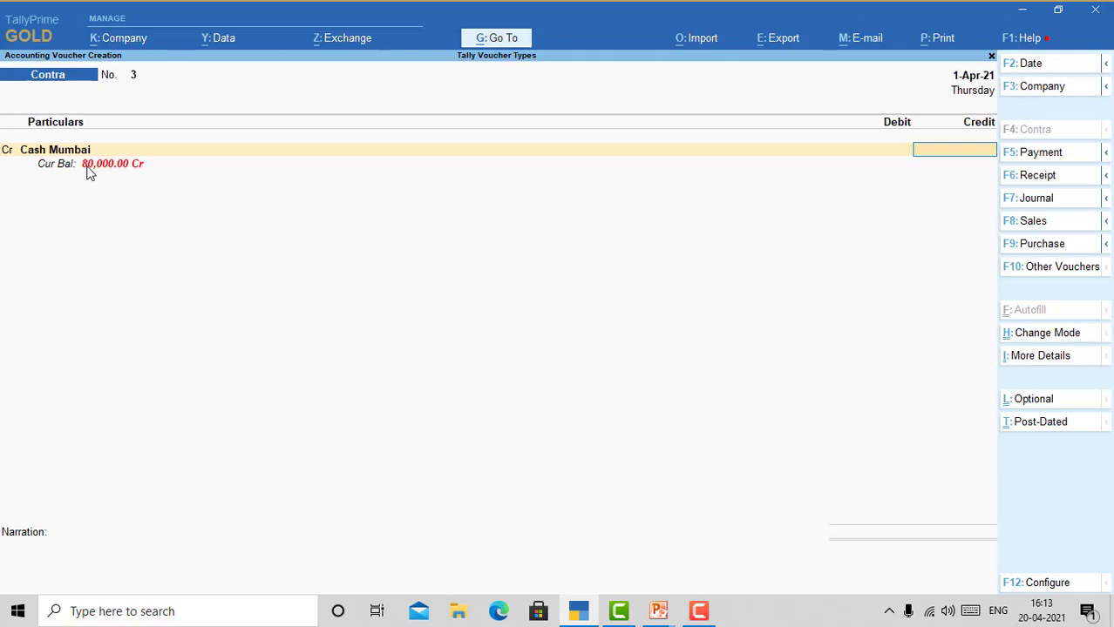
Credit Cash Mumbai with 25,000, continuing past the negative cash warning
{"action": "type", "text": "5000"}
{"action": "key", "text": "Return"}
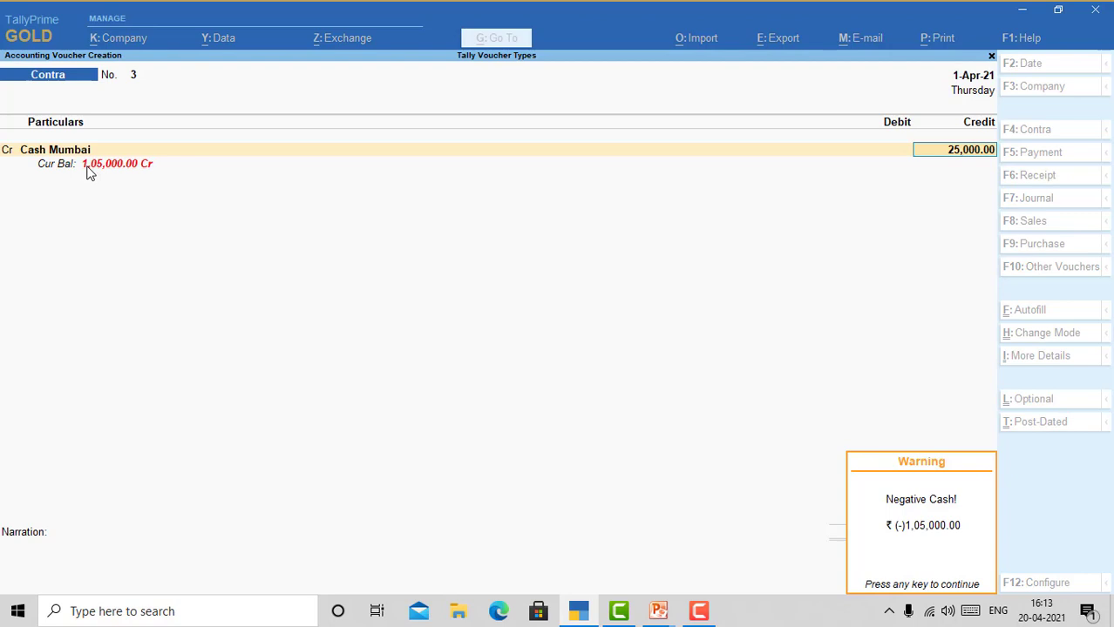
{"action": "key", "text": "Return"}
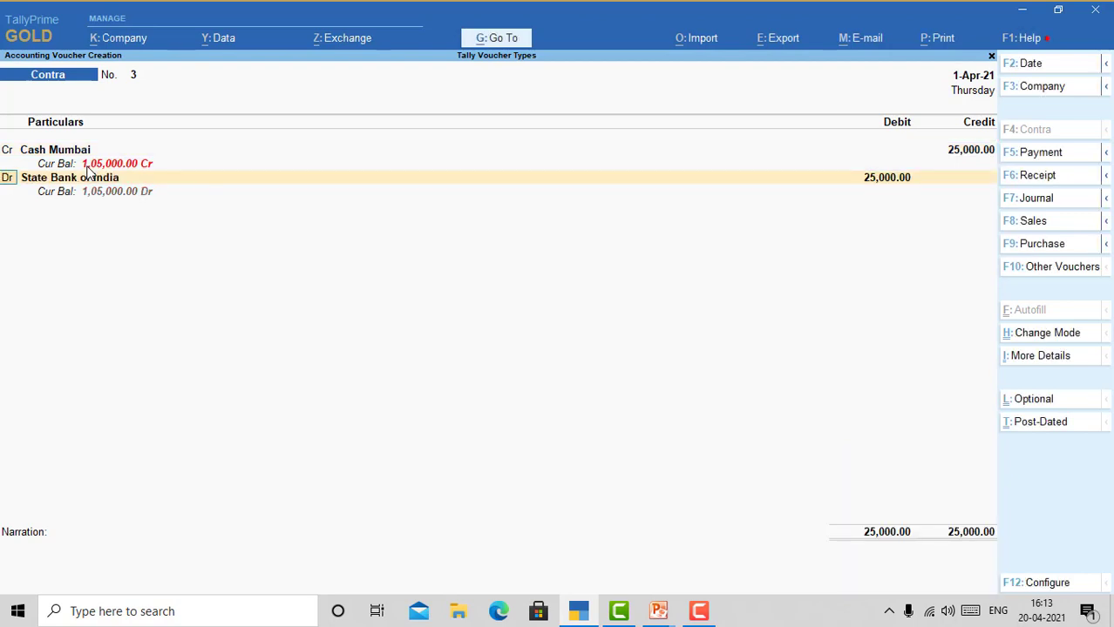
Create a ledger named Cash Delhi under Cash-in-Hand for the debit side and debit it with 25,000
{"action": "key", "text": "Return"}
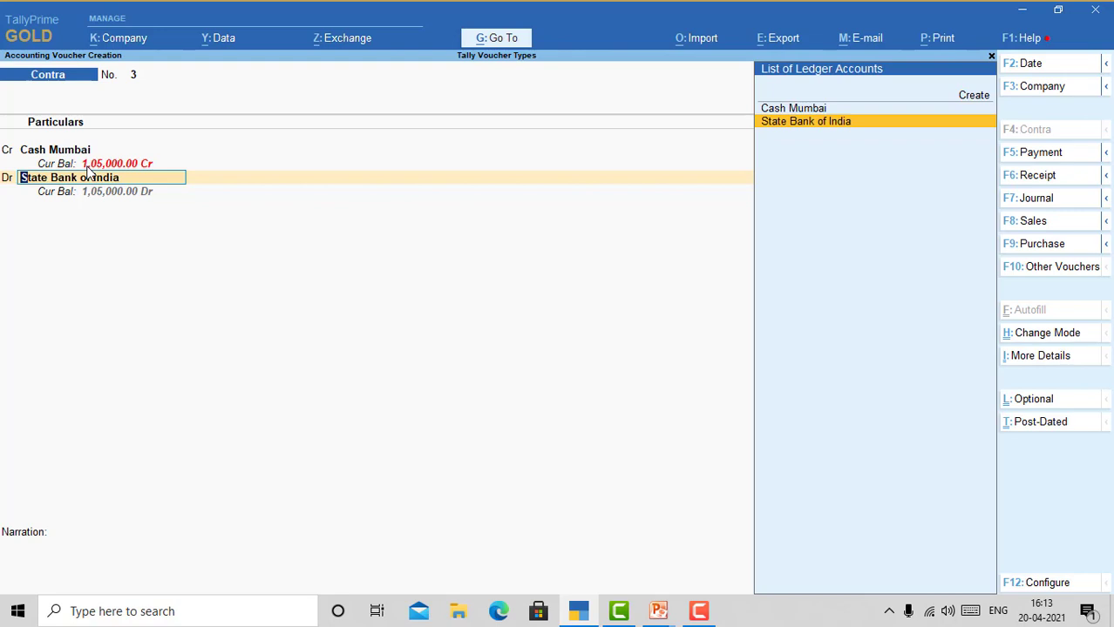
{"action": "key", "text": "alt+c"}
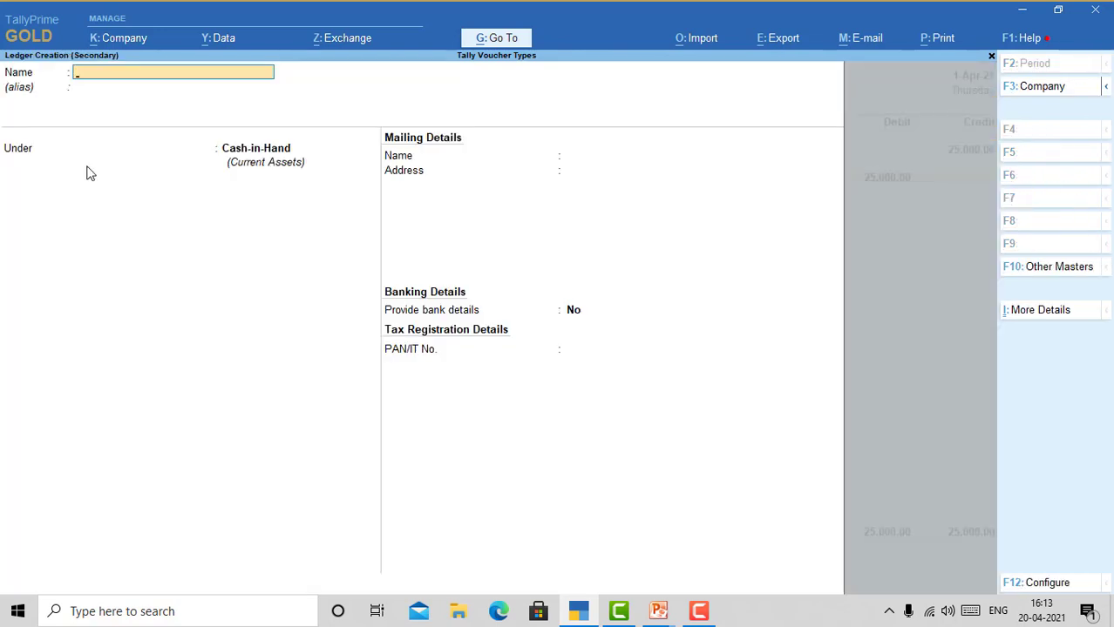
{"action": "type", "text": "Cash Delhi"}
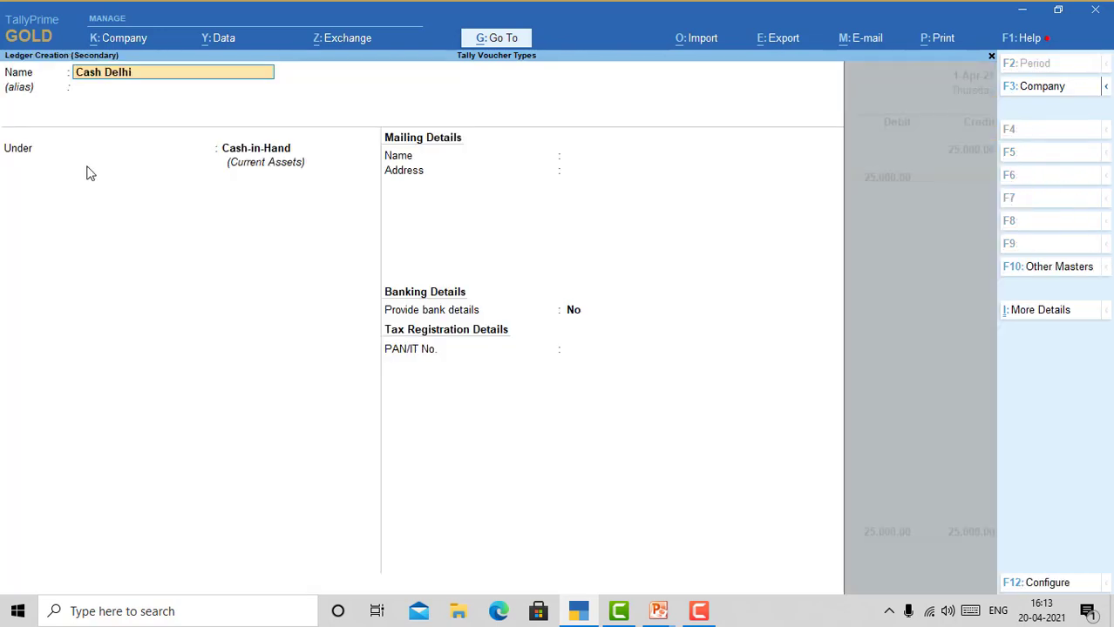
{"action": "key", "text": "Return"}
{"action": "key", "text": "Return"}
{"action": "key", "text": "Return"}
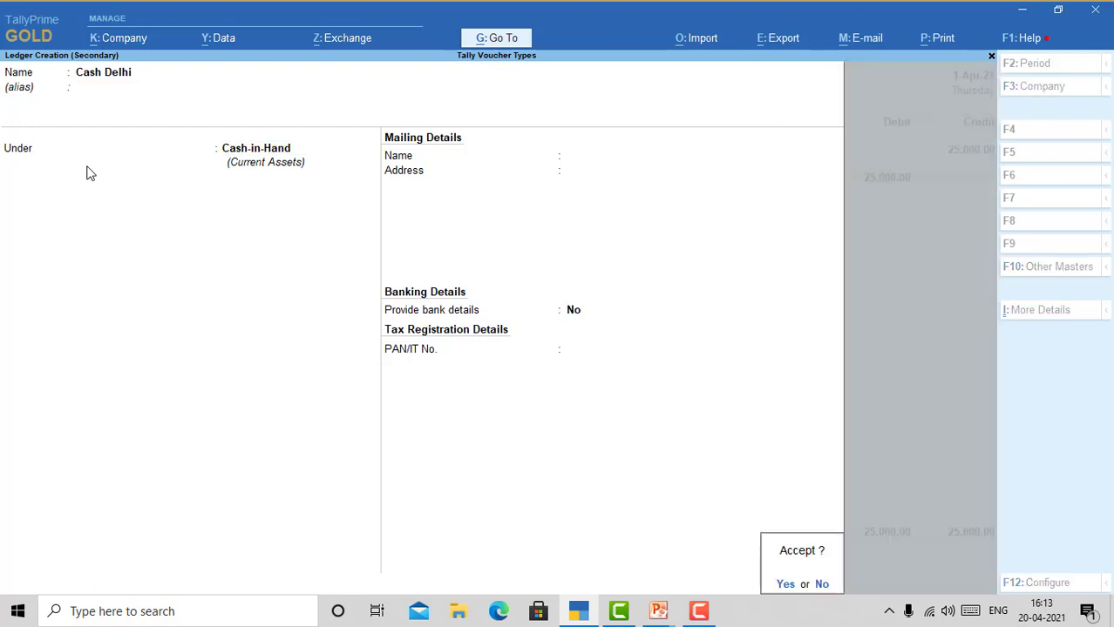
{"action": "key", "text": "Return"}
{"action": "key", "text": "Return"}
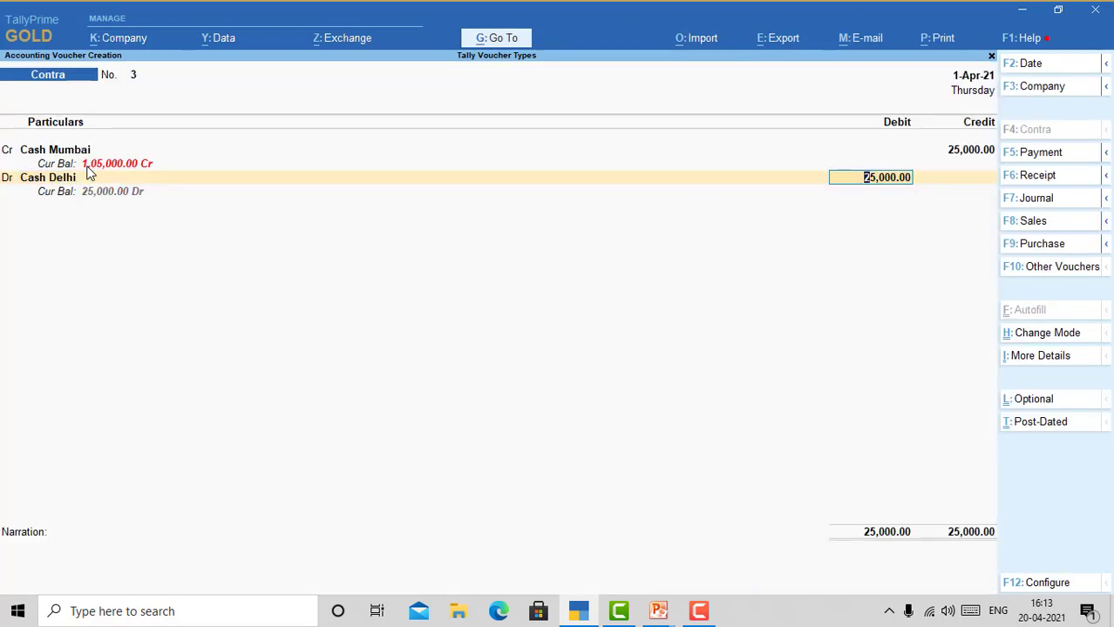
{"action": "key", "text": "Return"}
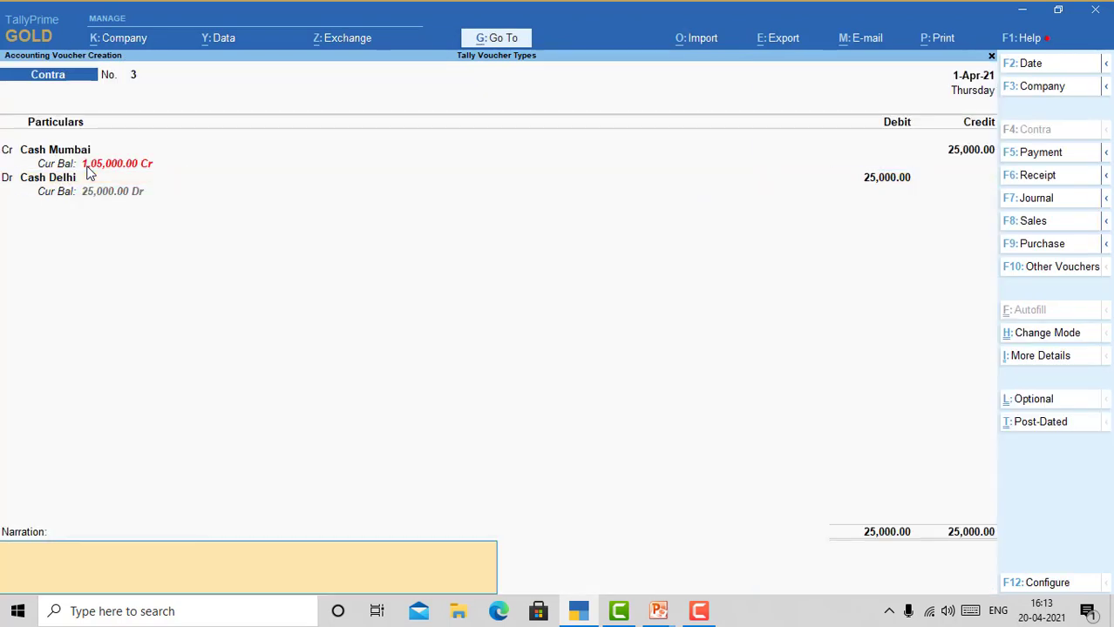
Enter the narration "Cash transferred from Mumbai to Delhi" and save the contra voucher
{"action": "type", "text": "Cash transferred from Mum"}
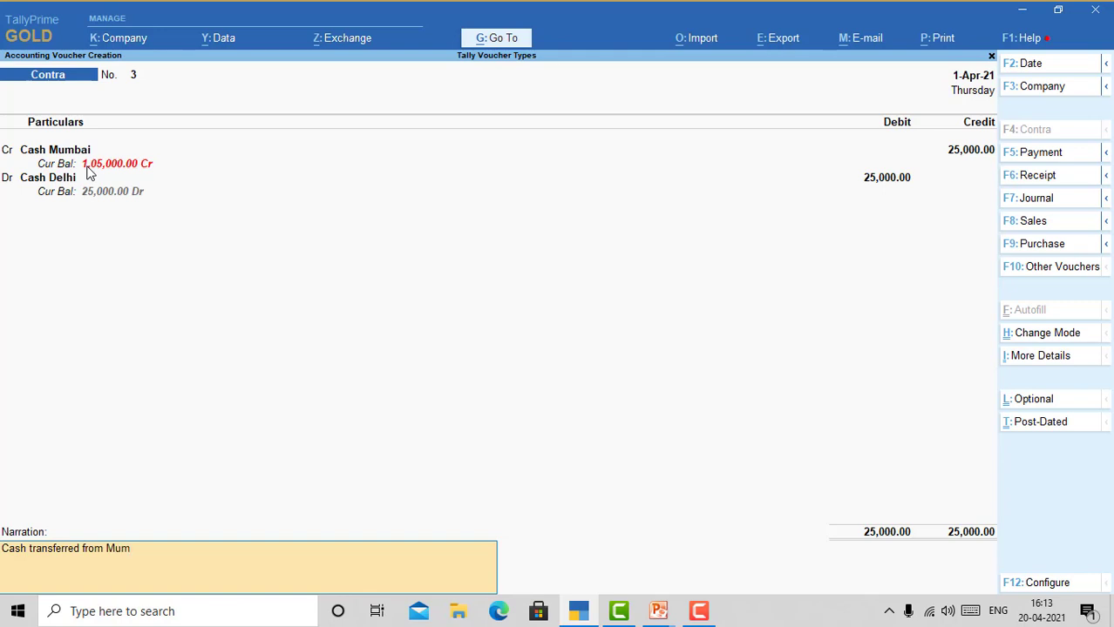
{"action": "type", "text": "bai to Delhi"}
{"action": "key", "text": "Return"}
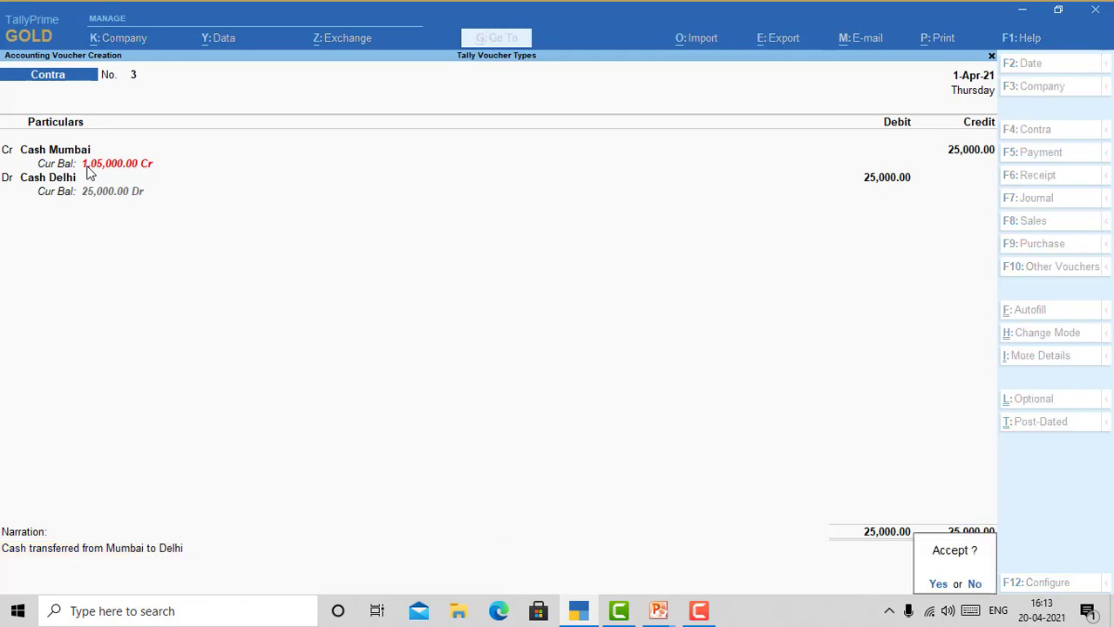
{"action": "key", "text": "Return"}
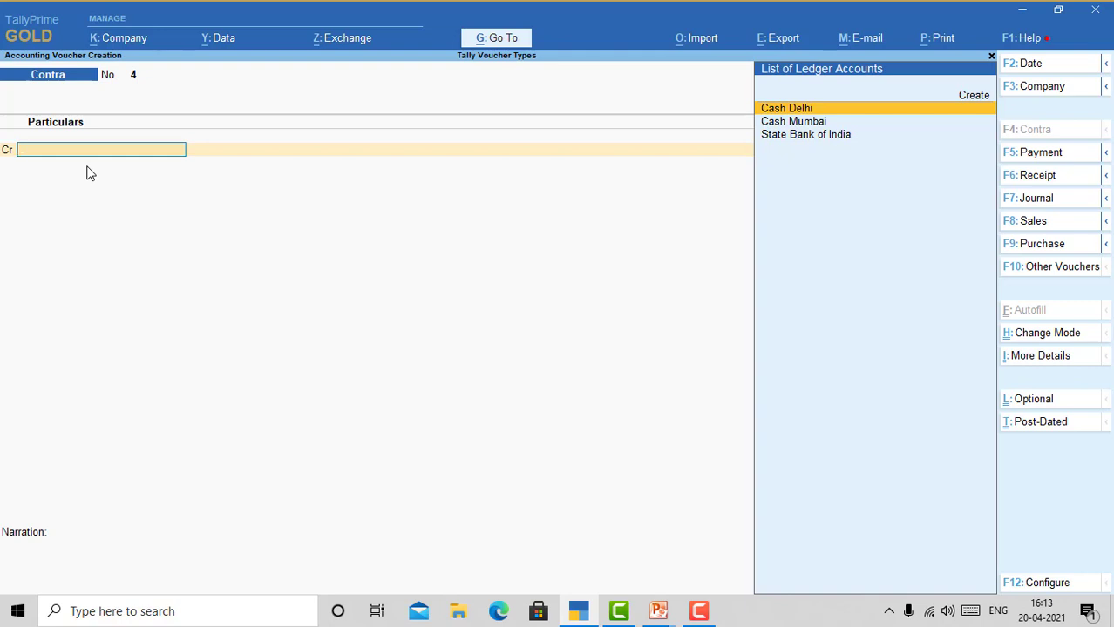
Credit State Bank of India with 35,000 in the fourth contra voucher, allocated as a Cheque with the cheque range Not Applicable
{"action": "key", "text": "Down"}
{"action": "key", "text": "Down"}
{"action": "key", "text": "Return"}
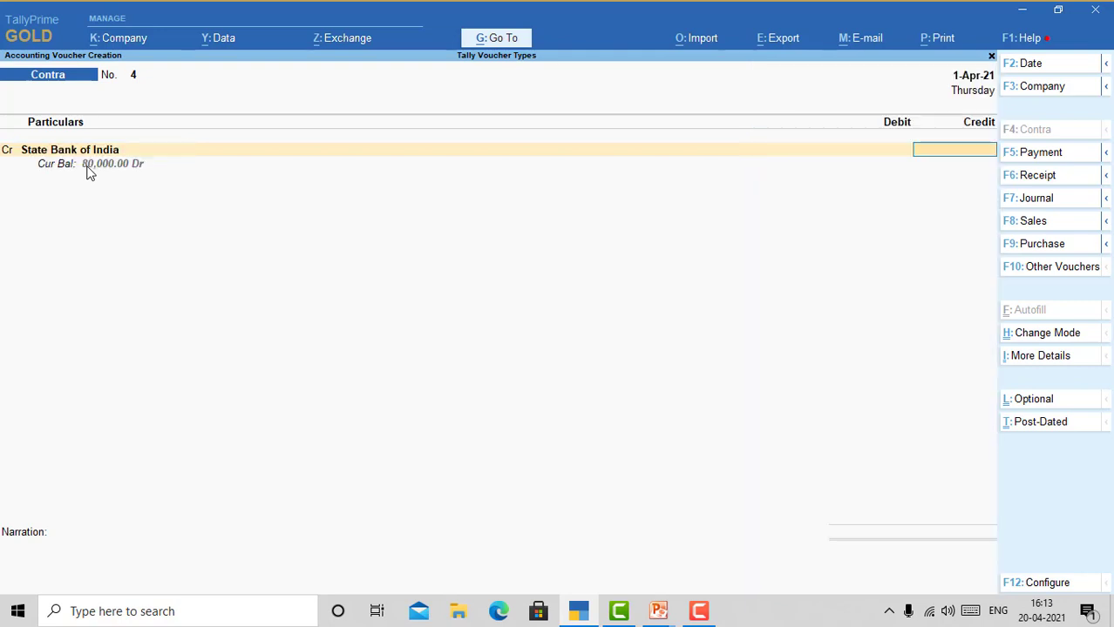
{"action": "type", "text": "35000"}
{"action": "key", "text": "Return"}
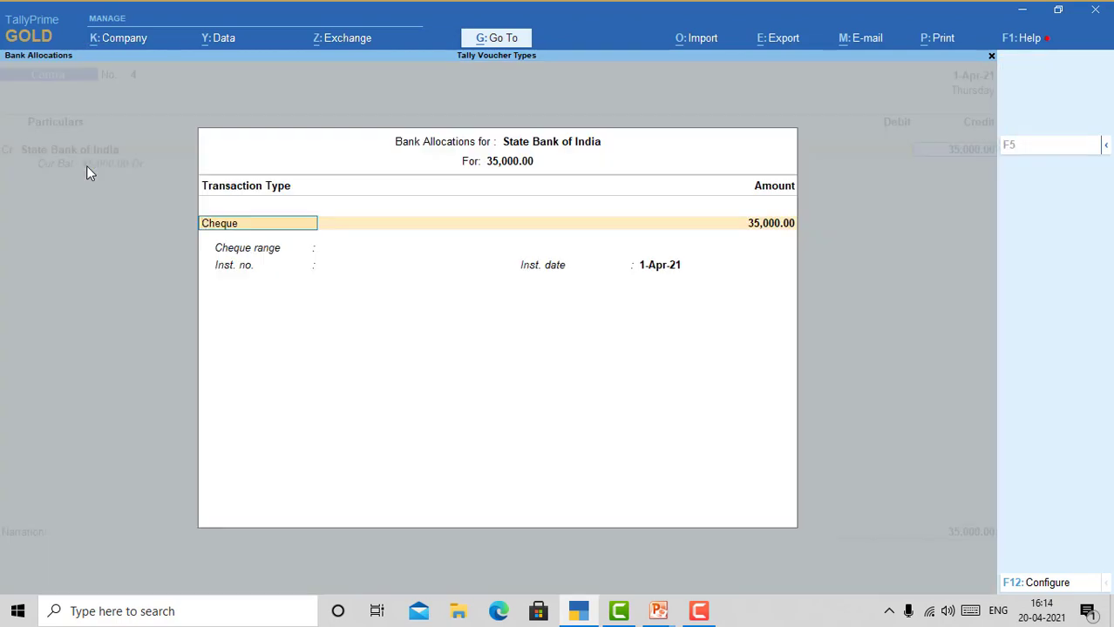
{"action": "key", "text": "Return"}
{"action": "key", "text": "Return"}
{"action": "key", "text": "Return"}
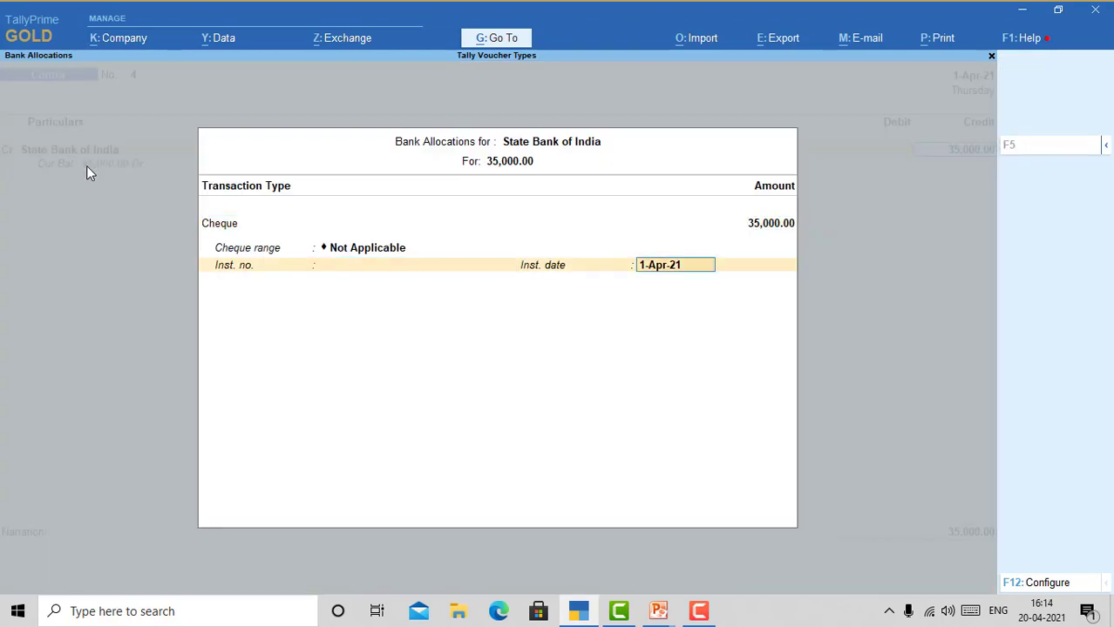
{"action": "key", "text": "BackSpace"}
{"action": "type", "text": "334354"}
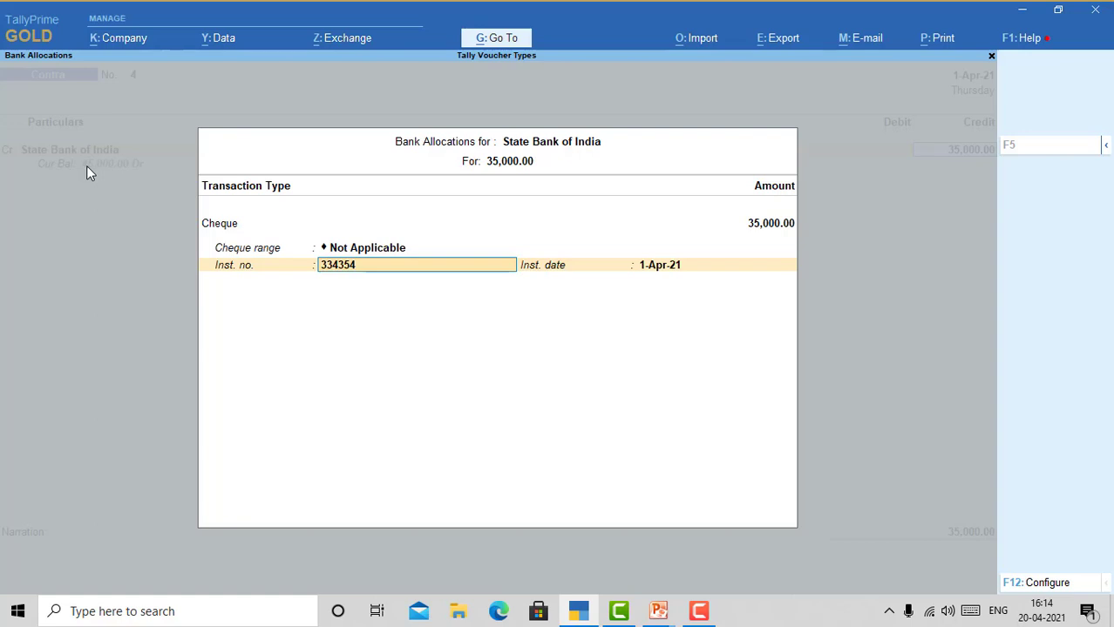
{"action": "key", "text": "BackSpace"}
{"action": "key", "text": "BackSpace"}
{"action": "key", "text": "BackSpace"}
{"action": "key", "text": "BackSpace"}
{"action": "key", "text": "BackSpace"}
{"action": "key", "text": "BackSpace"}
{"action": "key", "text": "Return"}
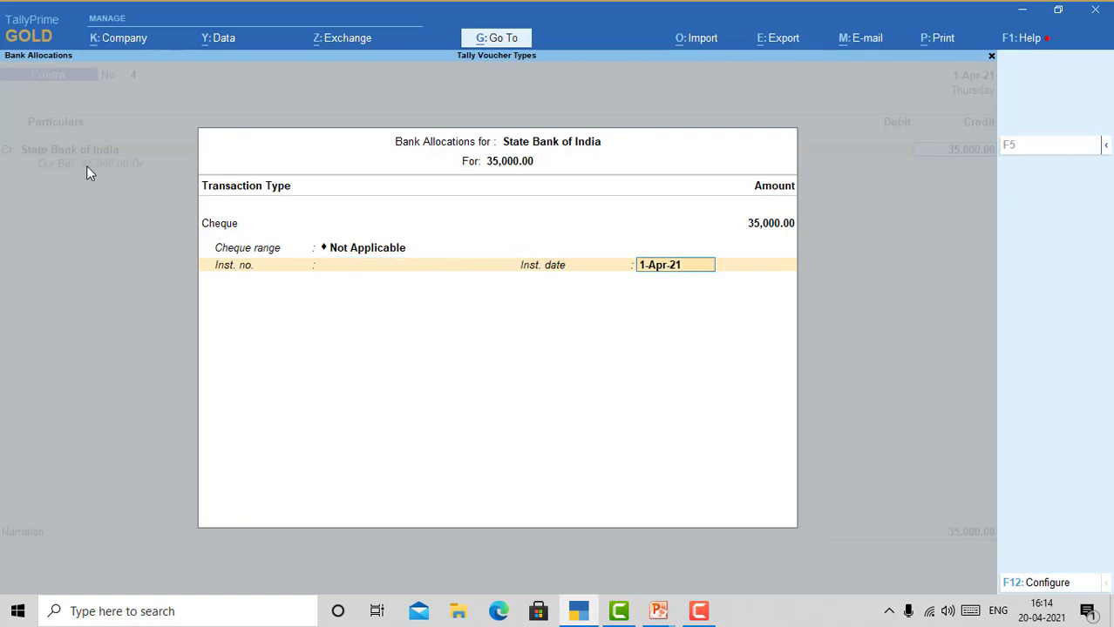
Accept the cheque date 1-Apr-21 and set up a new debit ledger named ICICI Bank under Bank Accounts
{"action": "key", "text": "Return"}
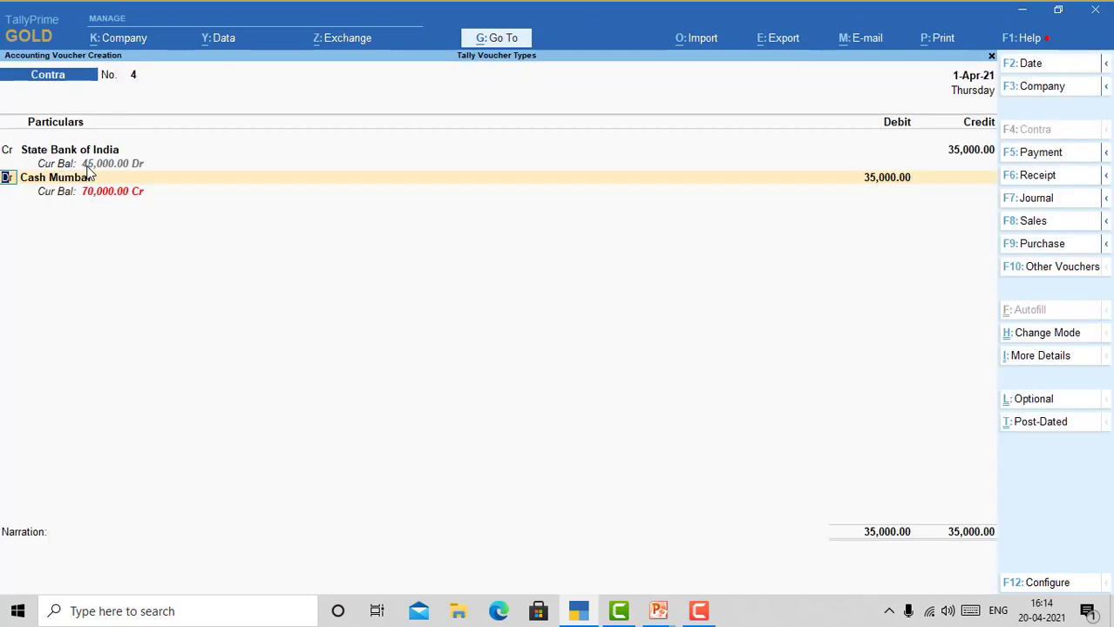
{"action": "key", "text": "Return"}
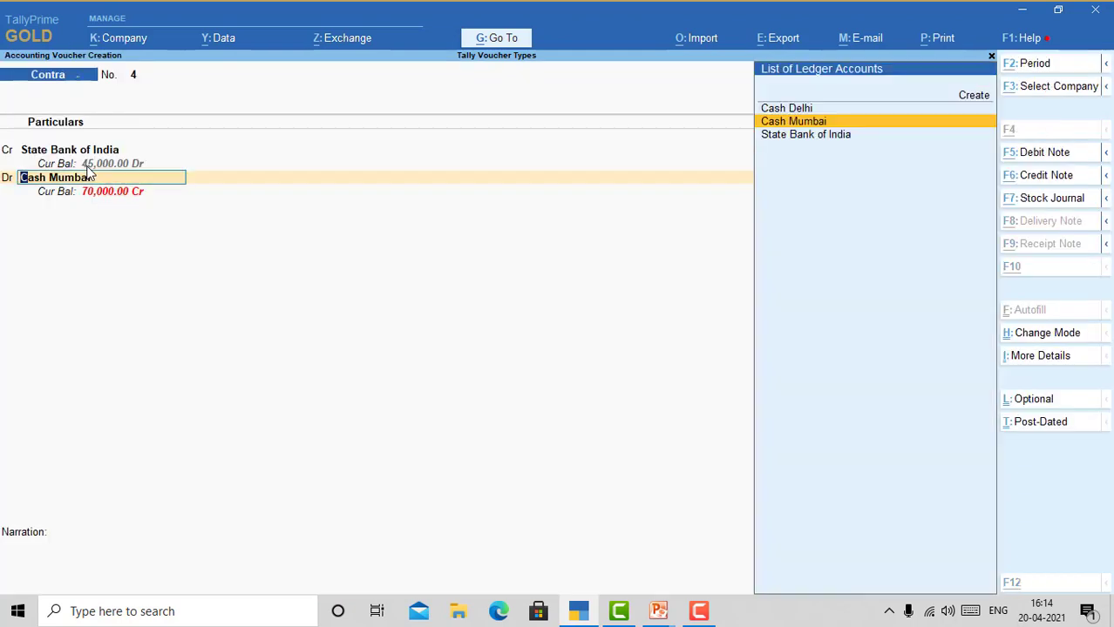
{"action": "key", "text": "alt+c"}
{"action": "type", "text": "ICICI"}
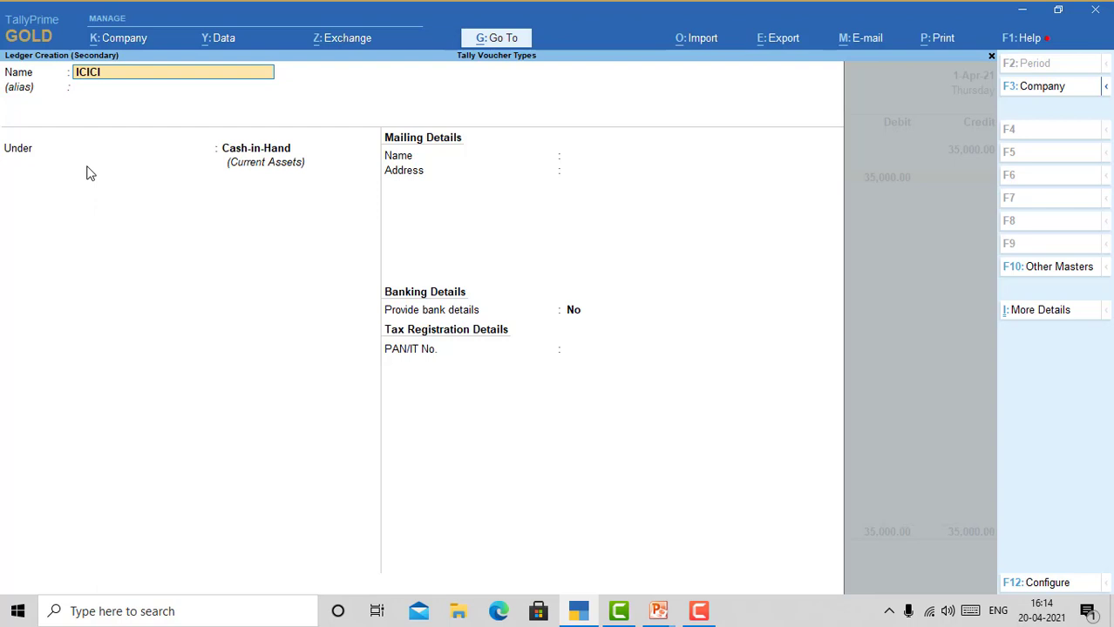
{"action": "key", "text": "Return"}
{"action": "key", "text": "BackSpace"}
{"action": "type", "text": "Bank"}
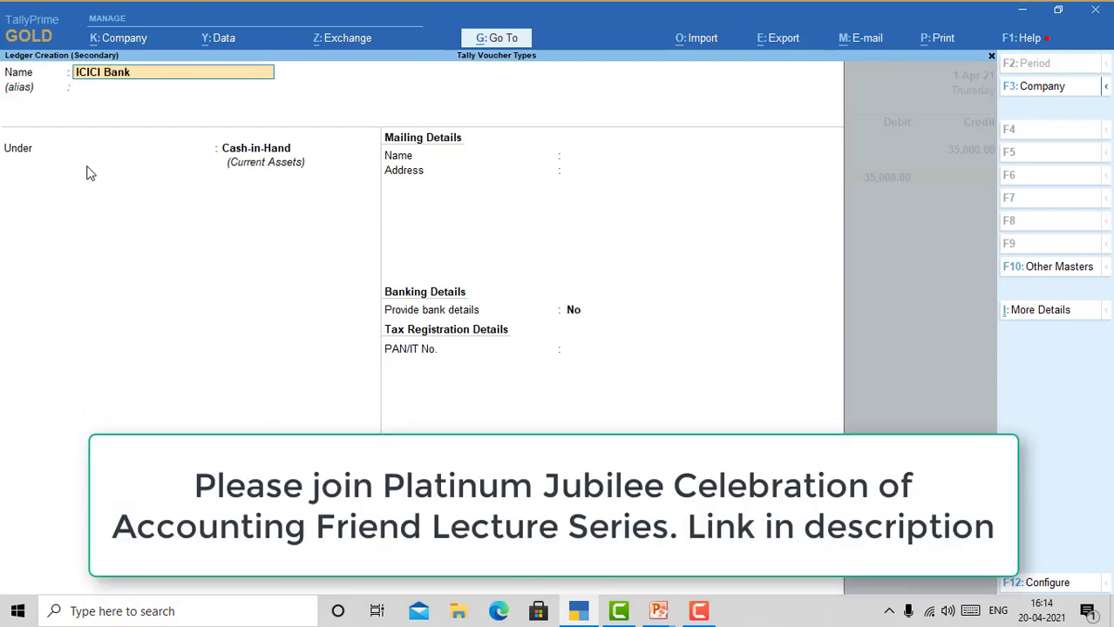
{"action": "key", "text": "Return"}
{"action": "key", "text": "Return"}
{"action": "type", "text": "Bank"}
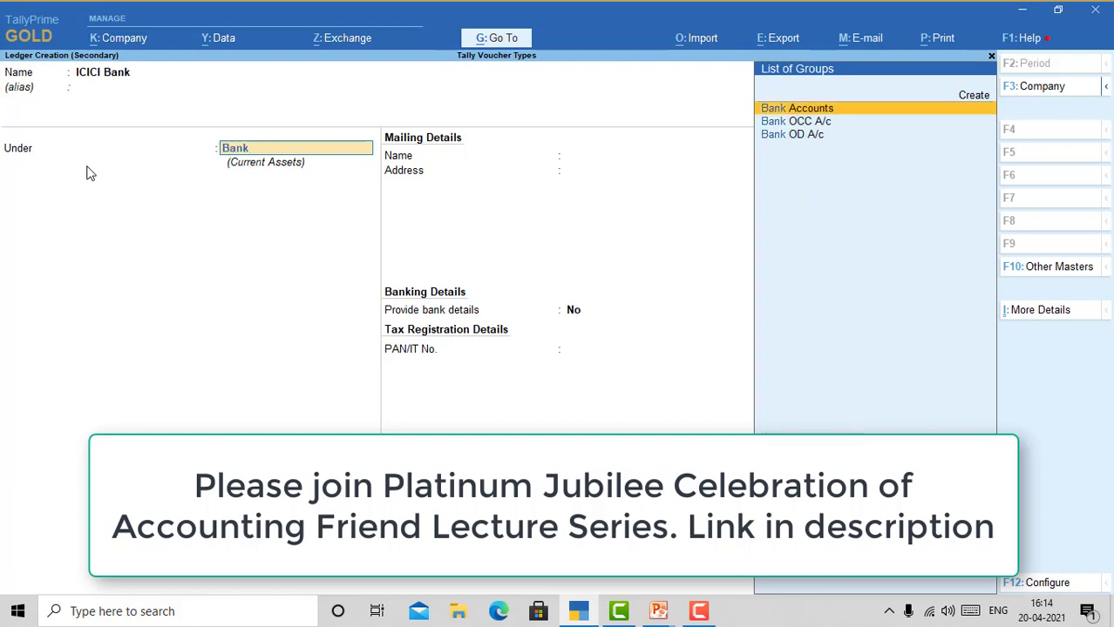
{"action": "key", "text": "Return"}
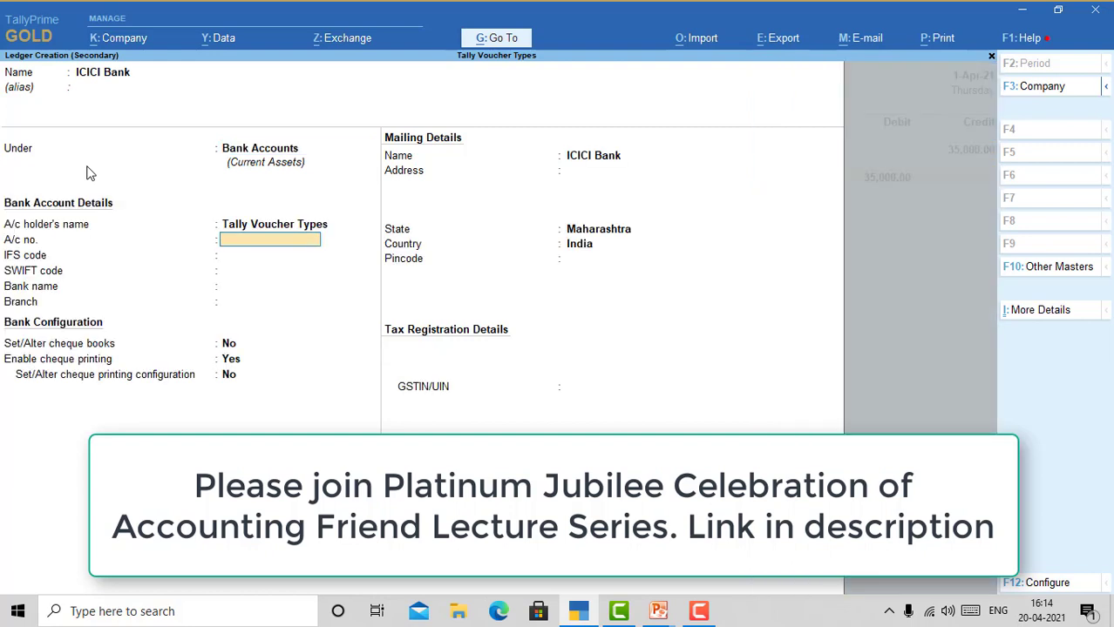
Leave the new ICICI Bank ledger's account number and codes blank, set the bank name to Not Applicable and keep the default cheque settings
{"action": "key", "text": "Return"}
{"action": "key", "text": "Return"}
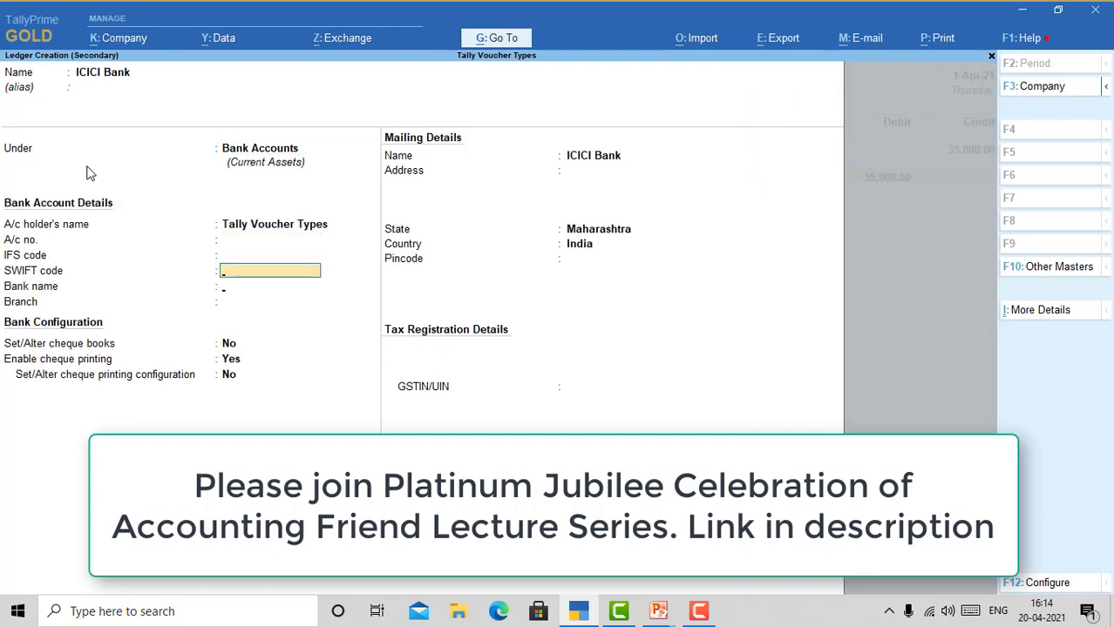
{"action": "key", "text": "Return"}
{"action": "key", "text": "Return"}
{"action": "key", "text": "Return"}
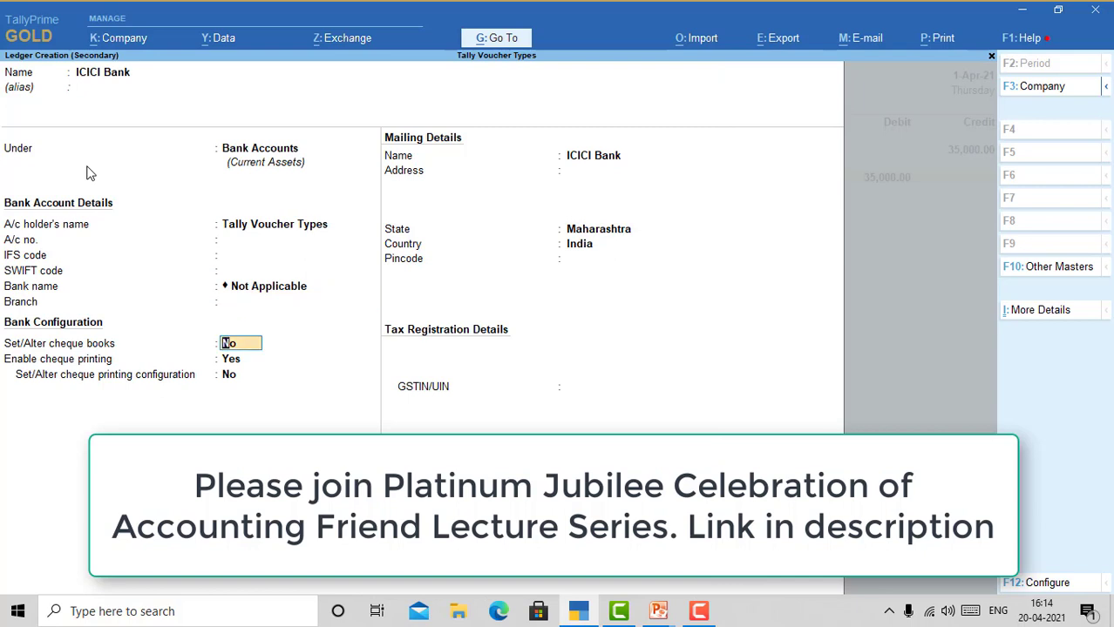
{"action": "key", "text": "Return"}
{"action": "key", "text": "Return"}
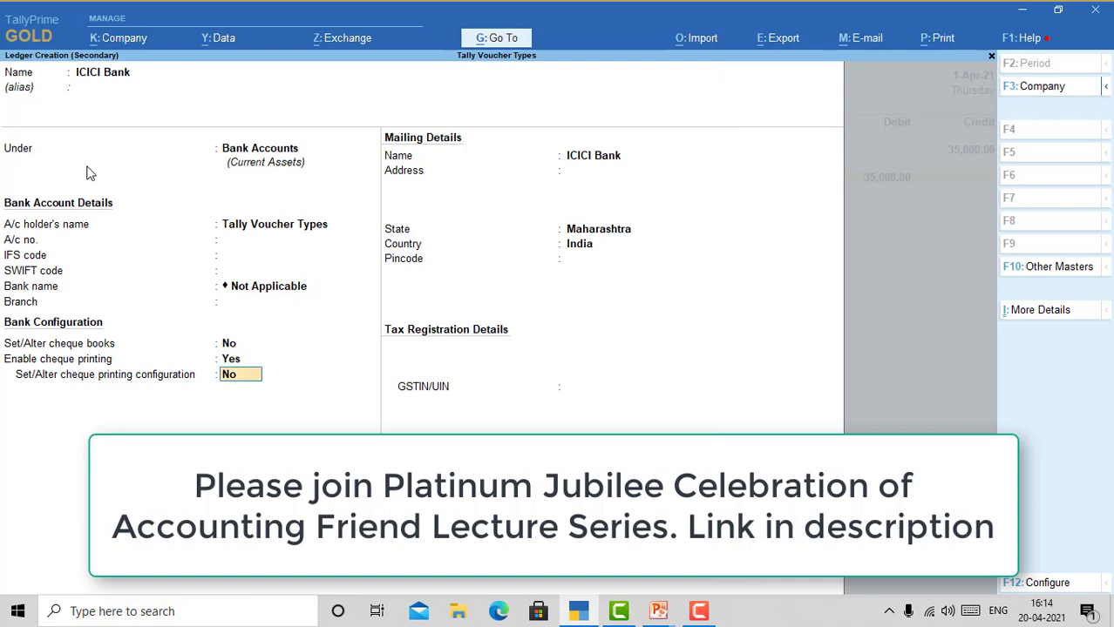
{"action": "key", "text": "Return"}
Keep the ICICI Bank ledger's mailing state as Maharashtra, leave the address and GSTIN/UIN blank, and save the ledger
{"action": "key", "text": "Return"}
{"action": "key", "text": "Return"}
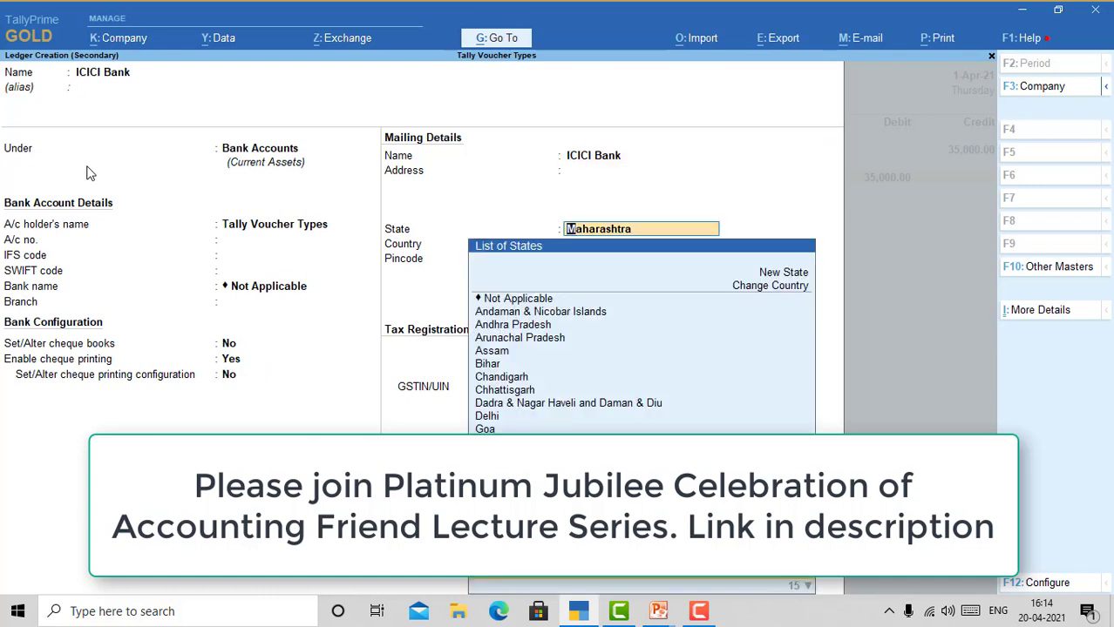
{"action": "key", "text": "Return"}
{"action": "key", "text": "Return"}
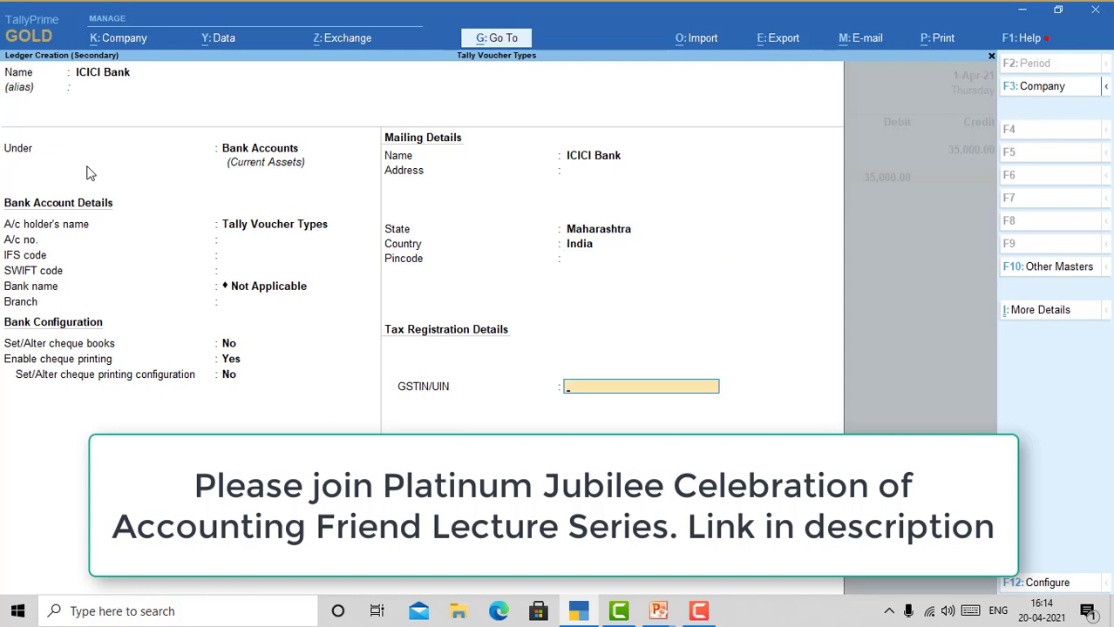
{"action": "key", "text": "Return"}
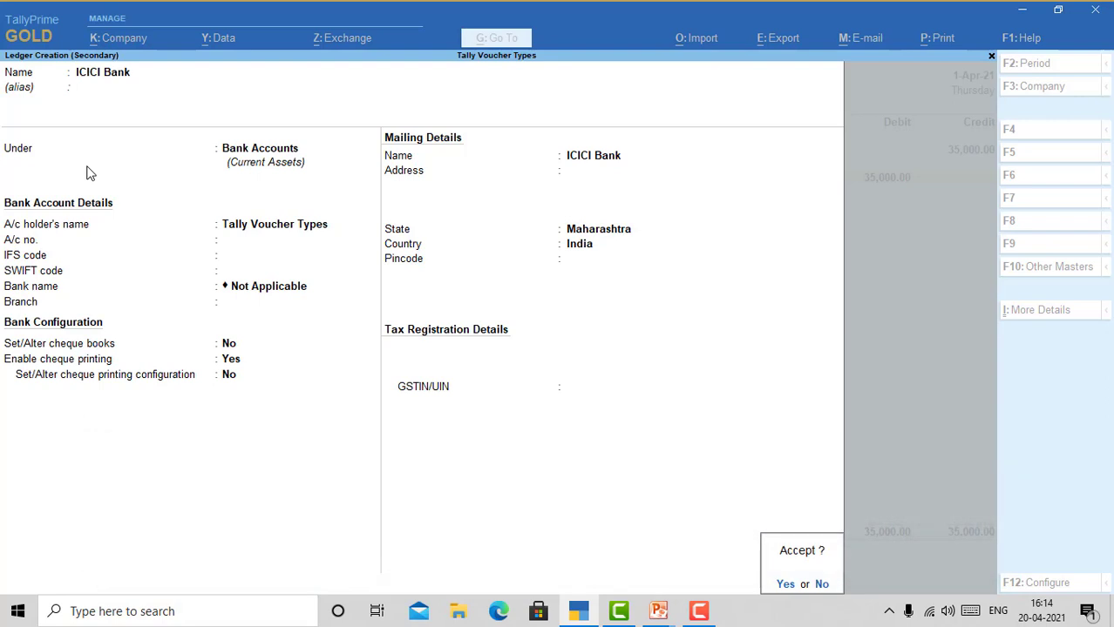
{"action": "key", "text": "Return"}
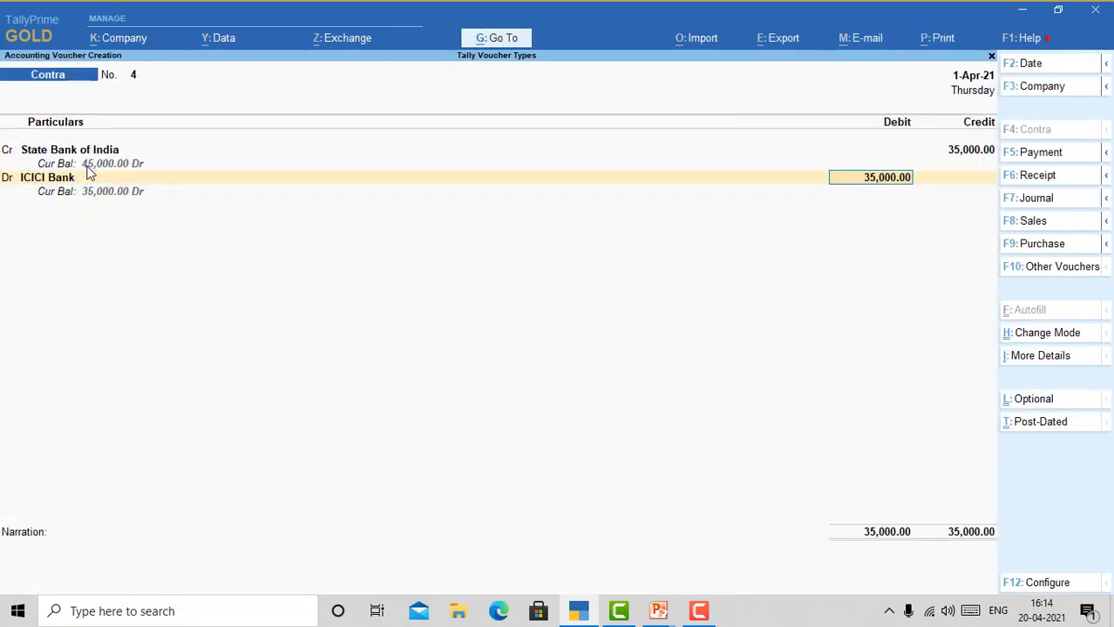
Debit ICICI Bank with 35,000 and allocate it as Cheque/DD dated 1-Apr-21, leaving the instrument number blank
{"action": "key", "text": "Return"}
{"action": "key", "text": "Return"}
{"action": "key", "text": "Return"}
{"action": "key", "text": "Return"}
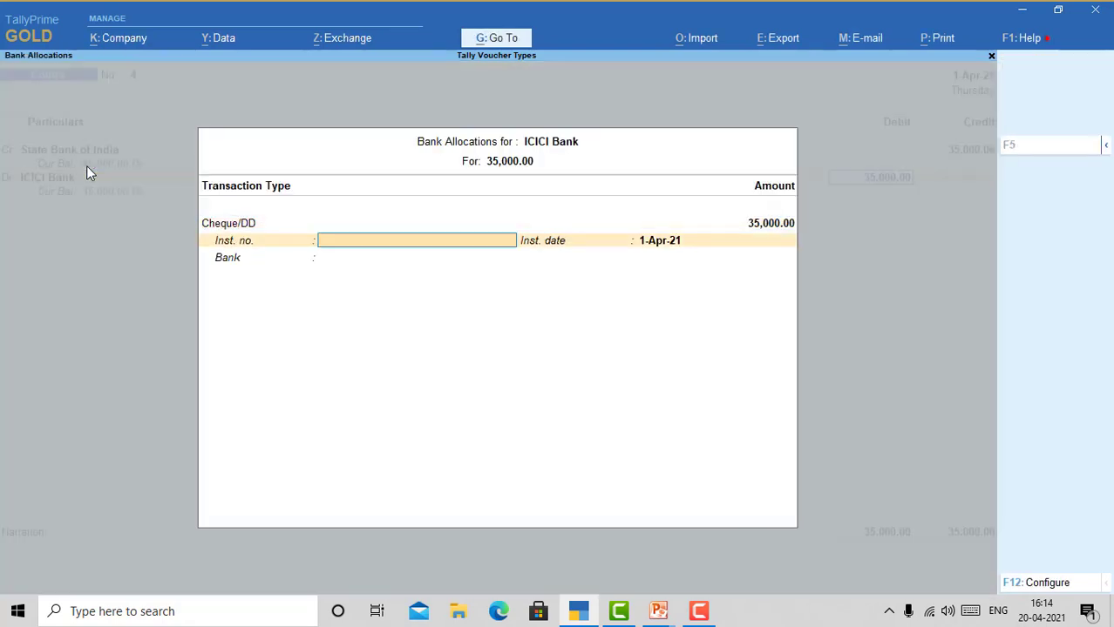
{"action": "key", "text": "Return"}
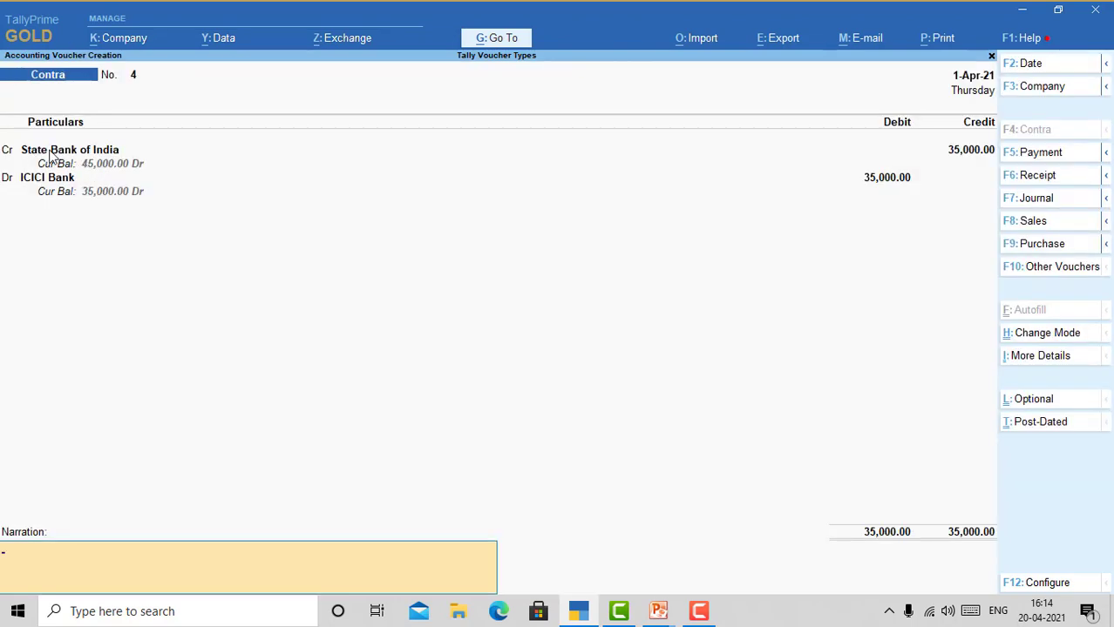
Enter the narration "Fund transfer from SBI to ICICI" and save the fourth contra voucher
{"action": "type", "text": "Fund transfer from SBI"}
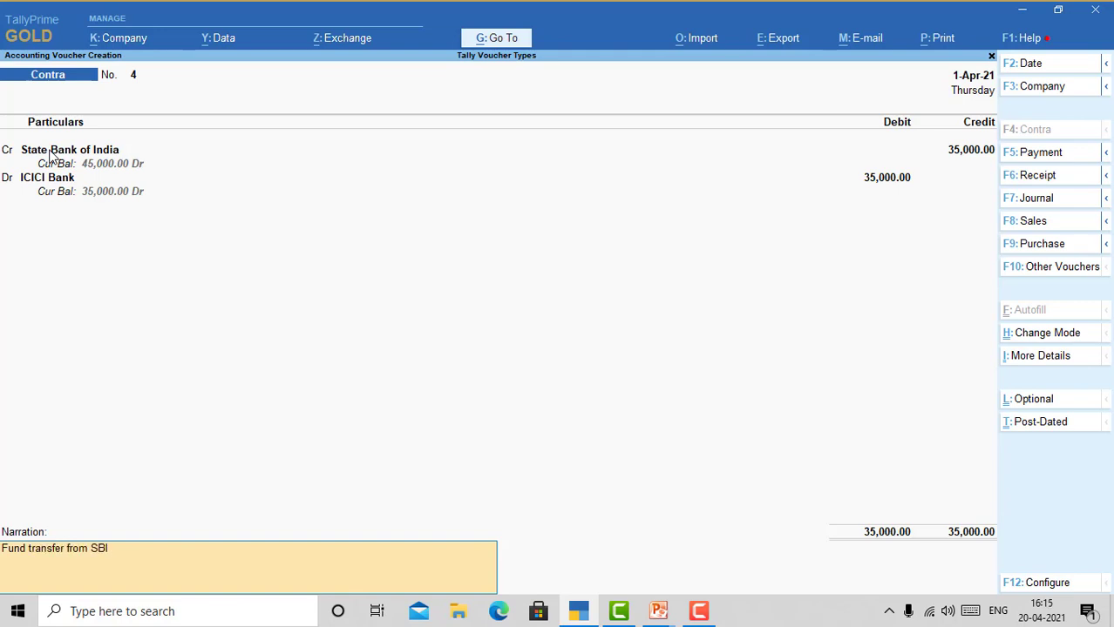
{"action": "type", "text": " to ICICI"}
{"action": "key", "text": "Return"}
{"action": "key", "text": "Return"}
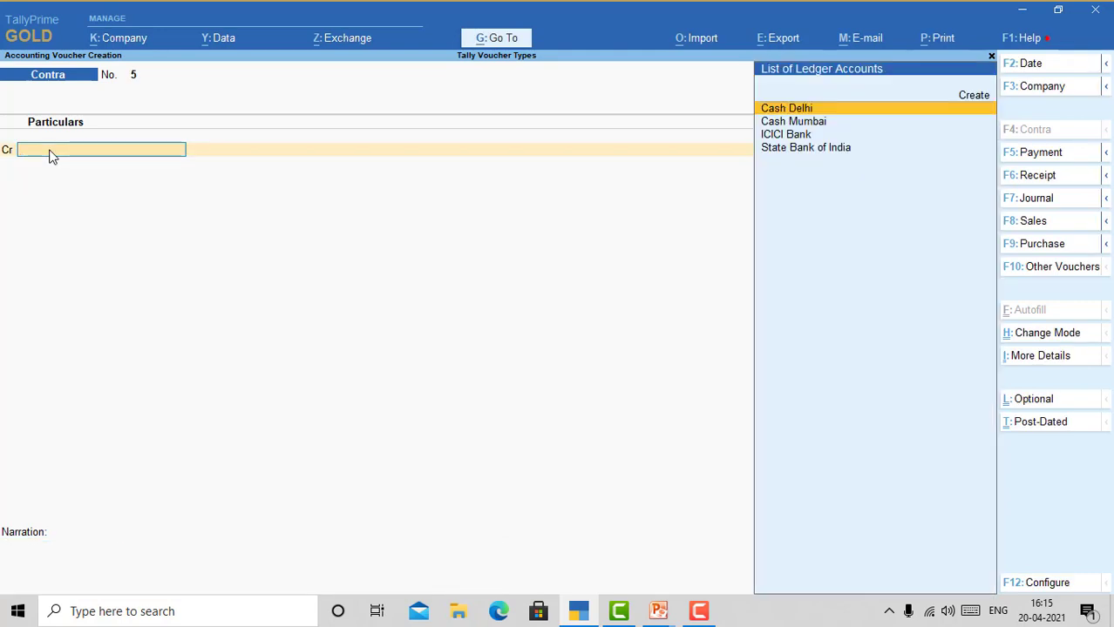
Exit contra voucher entry to the Gateway of Tally and switch to the PowerPoint slide on contra voucher uses
{"action": "key", "text": "Escape"}
{"action": "key", "text": "Return"}
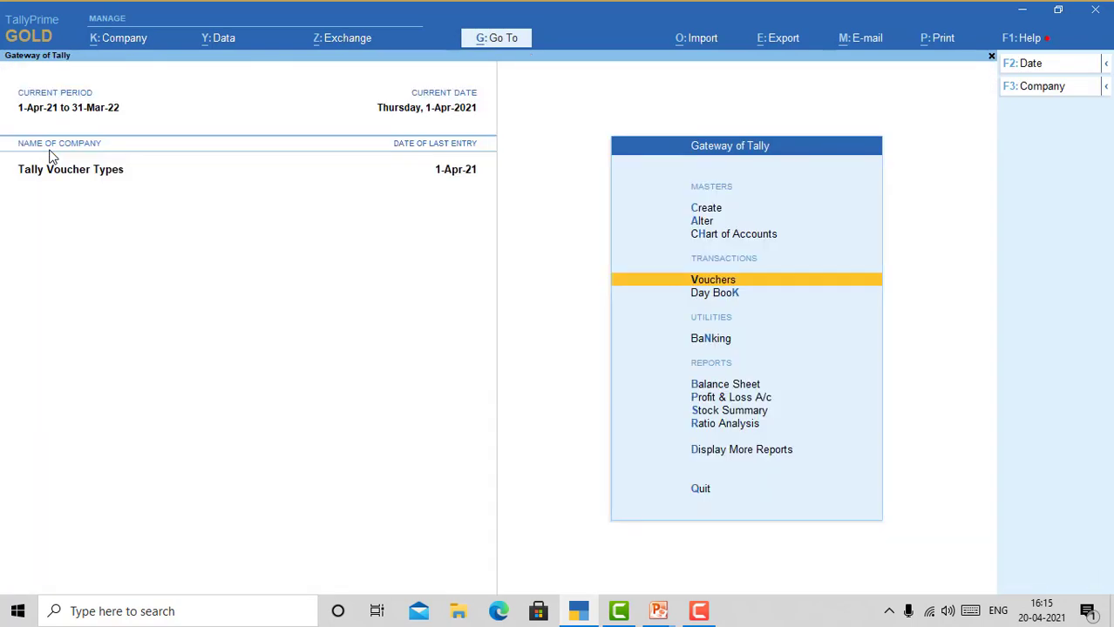
{"action": "key", "text": "alt+Tab"}
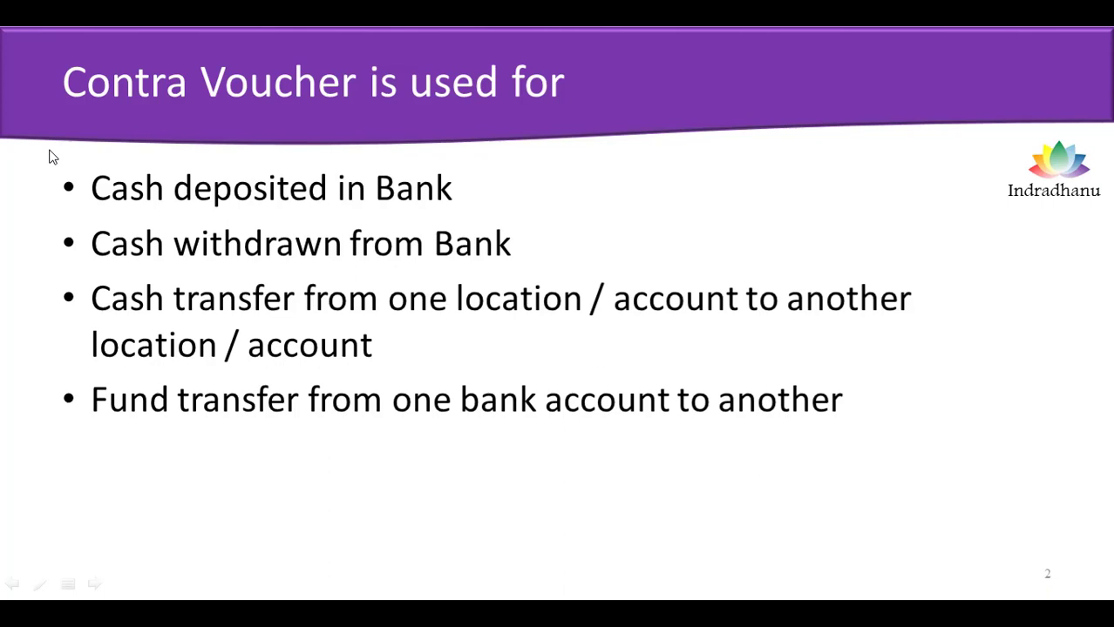